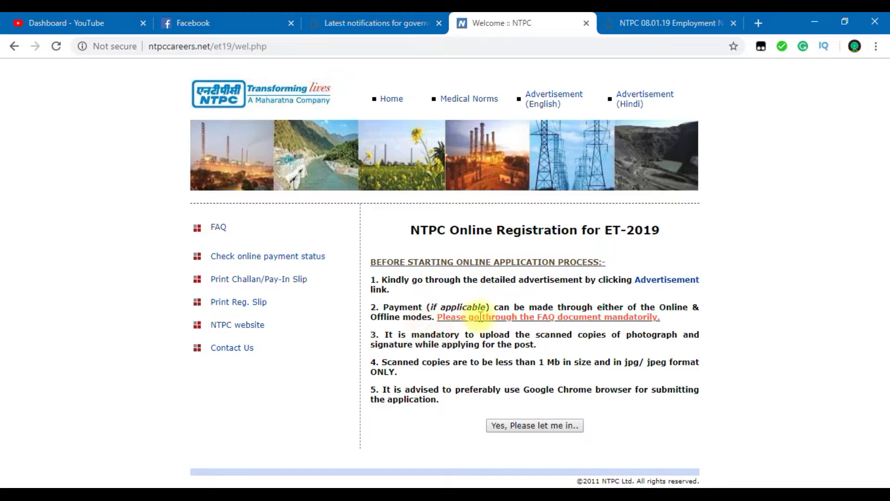
- Examine the NTPC employment notice for eligibility, vacancies, application instructions and important dates
drag(388, 308, 710, 312)
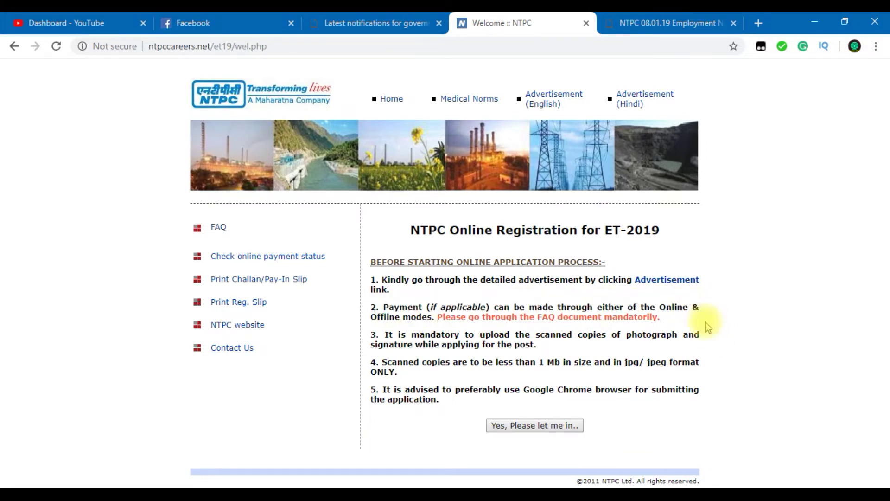
click(659, 23)
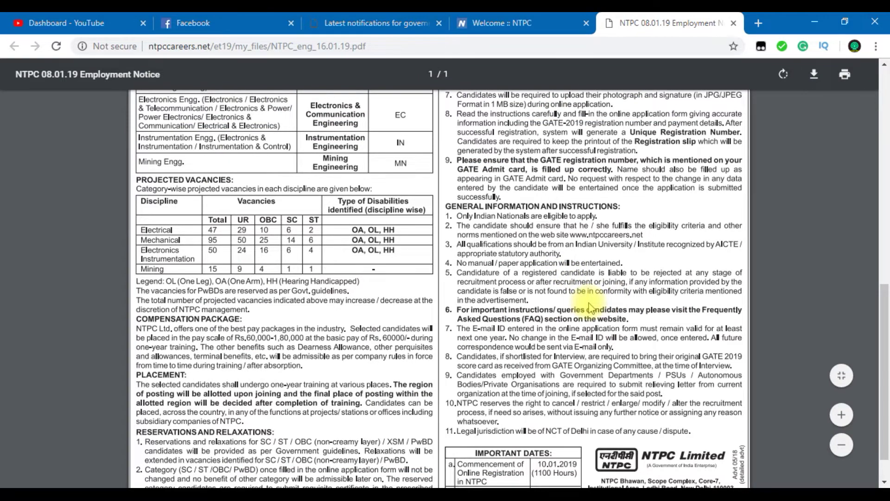
scroll(590, 307, up, 1)
scroll(589, 307, up, 5)
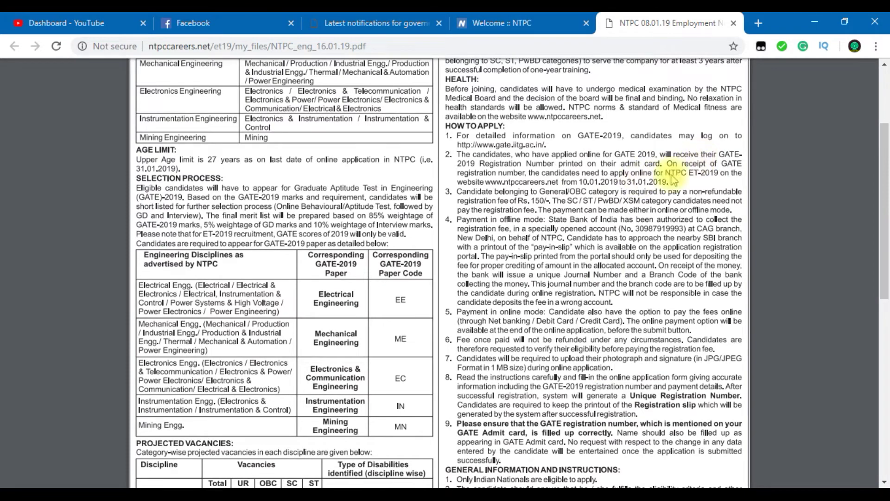
scroll(670, 174, up, 3)
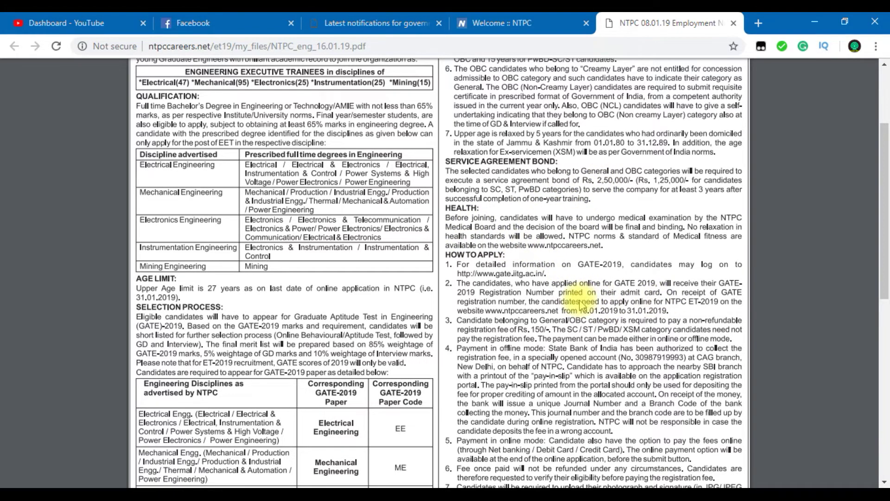
scroll(580, 306, up, 3)
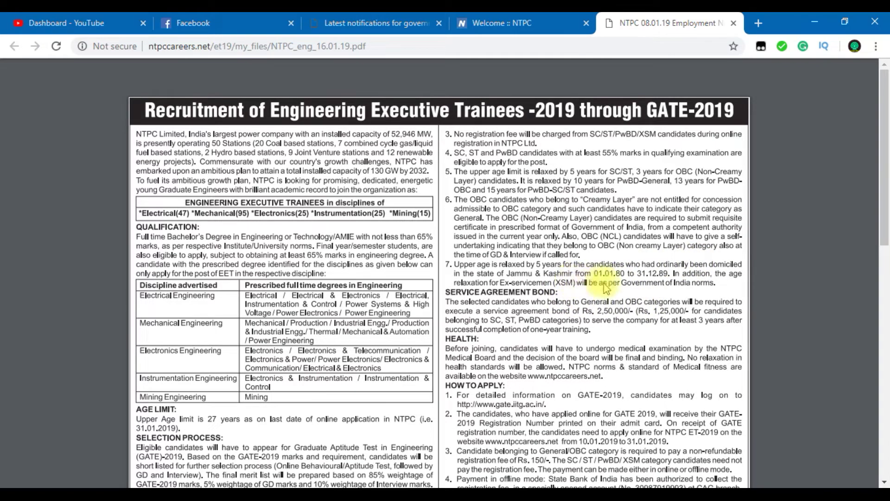
scroll(607, 288, down, 1)
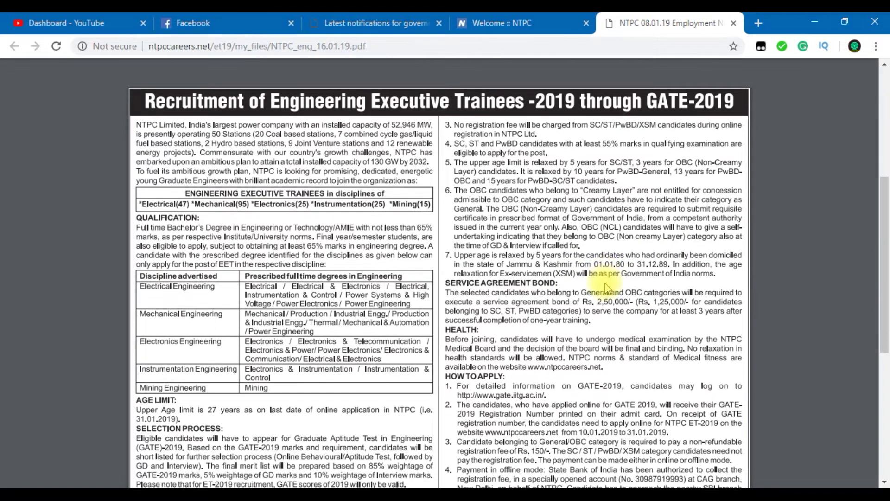
scroll(608, 289, down, 8)
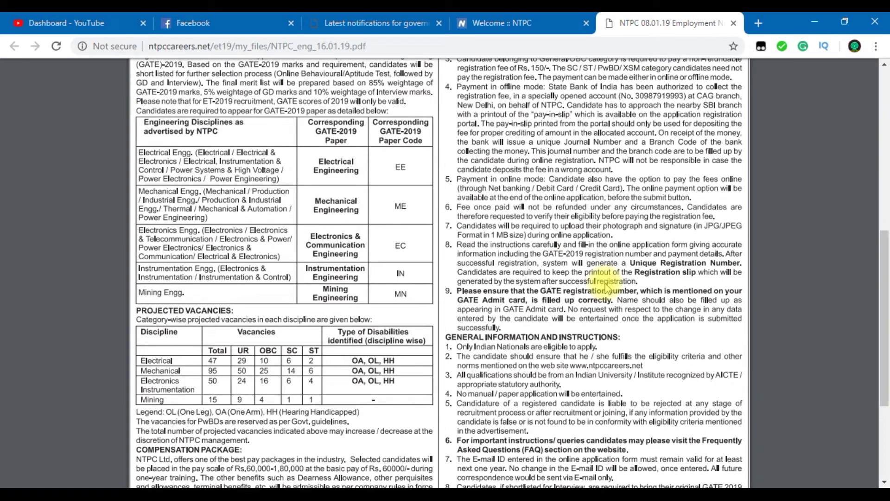
scroll(608, 288, down, 1)
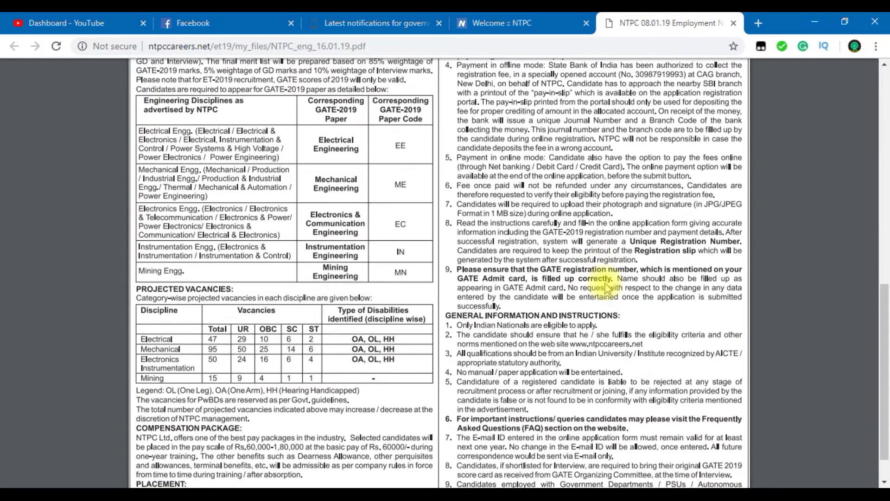
scroll(607, 289, down, 3)
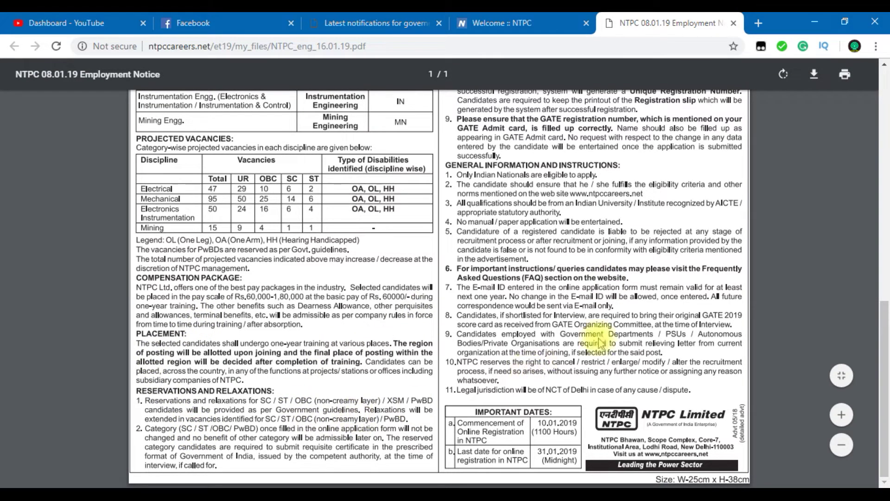
scroll(634, 366, up, 1)
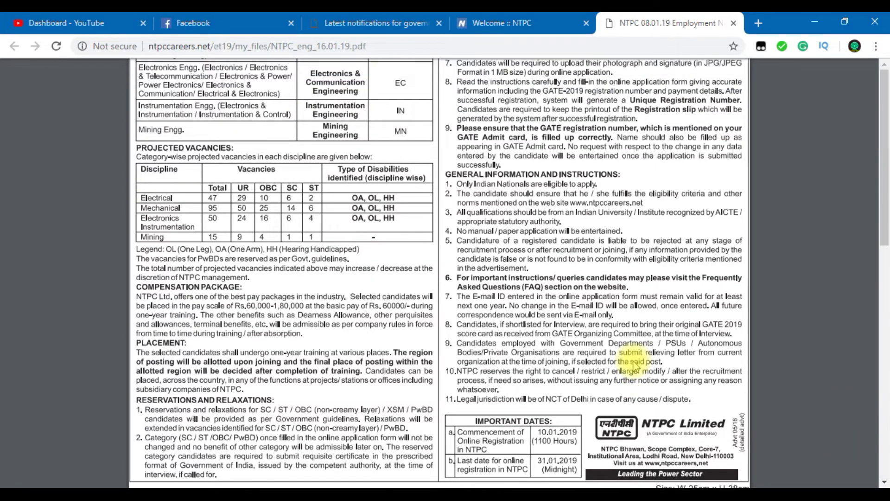
scroll(634, 366, up, 6)
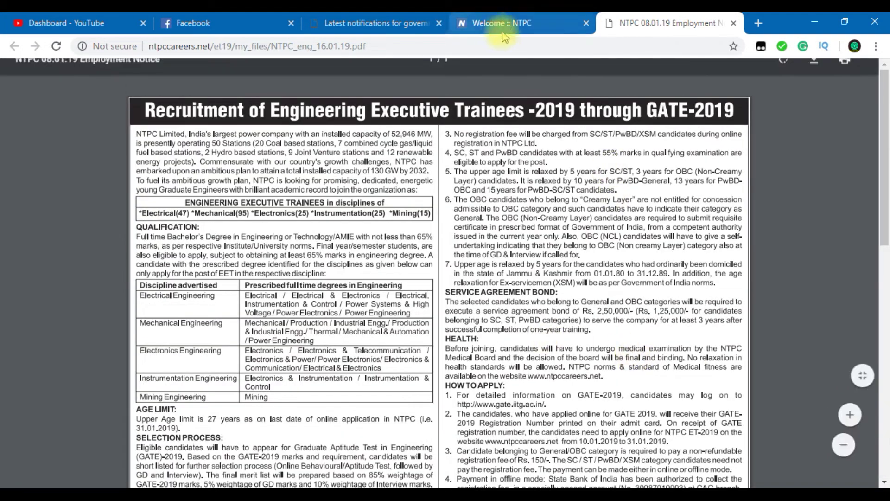
- Return to the NTPC careers site and open the ET-2019 registration form to review its sections
click(513, 26)
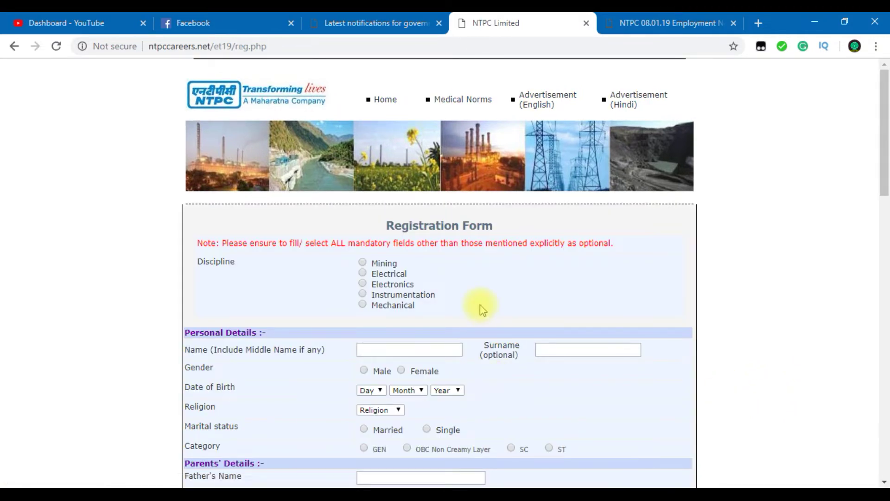
scroll(310, 267, down, 15)
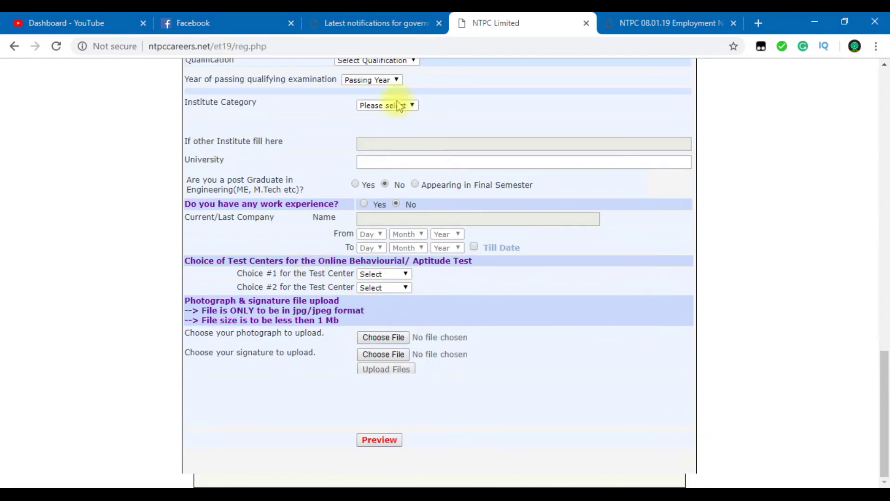
scroll(488, 335, up, 15)
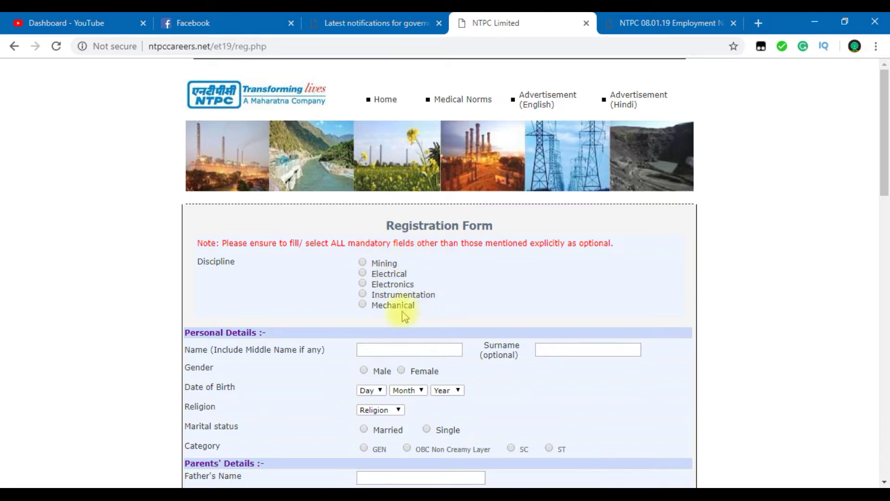
- Set the discipline to Mechanical and fill in the personal details with gender Male and marital status Single
click(362, 305)
scroll(441, 313, down, 3)
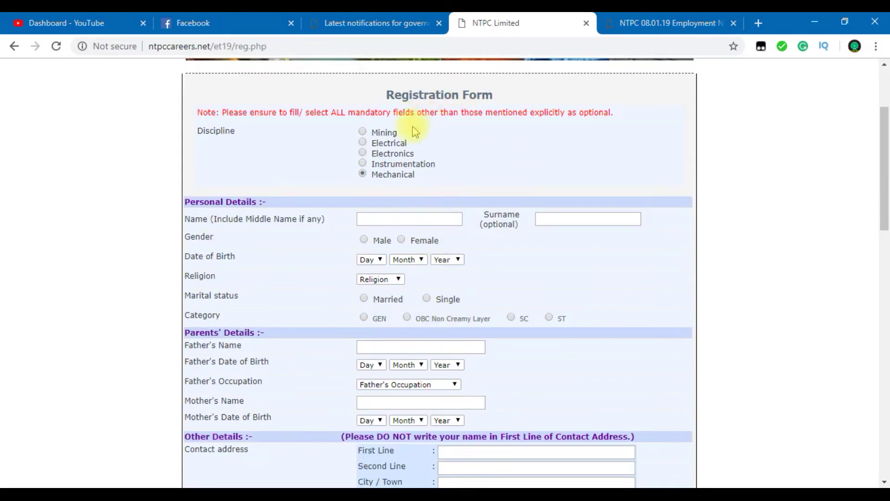
click(392, 219)
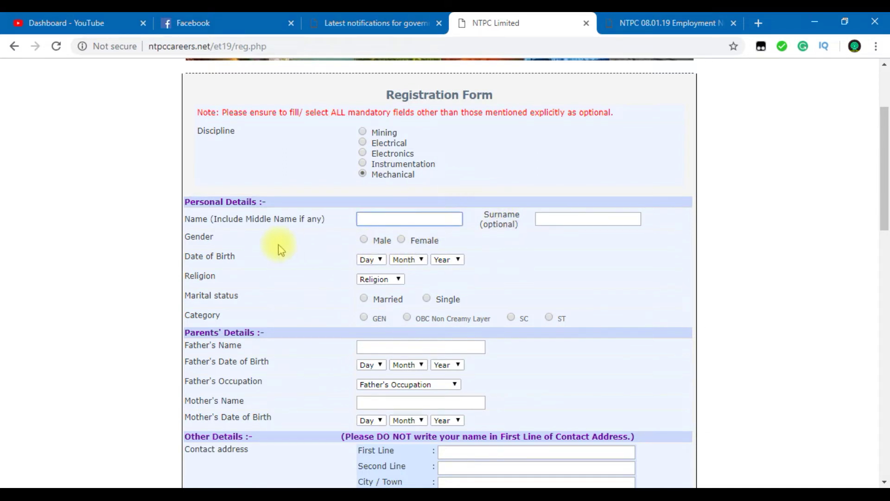
click(363, 241)
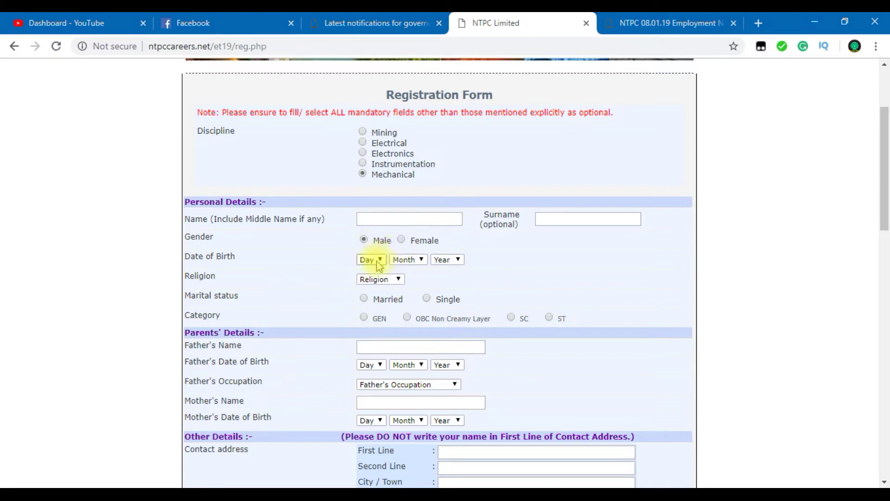
click(395, 279)
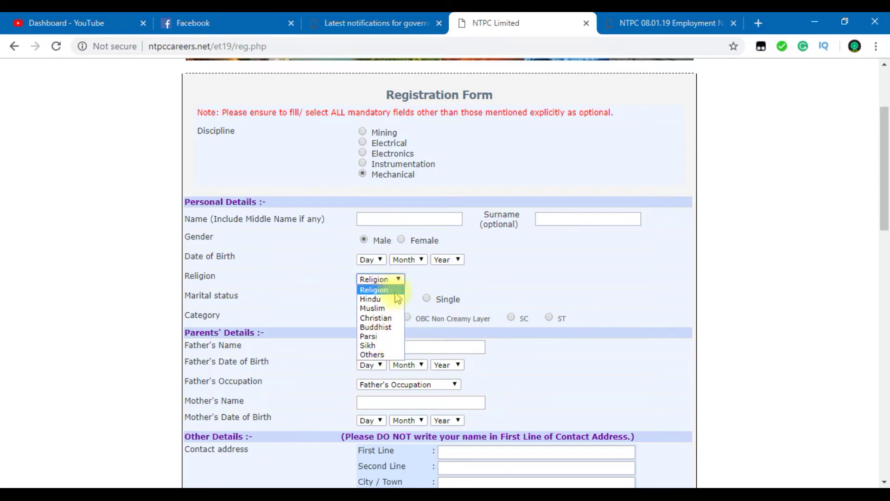
click(343, 327)
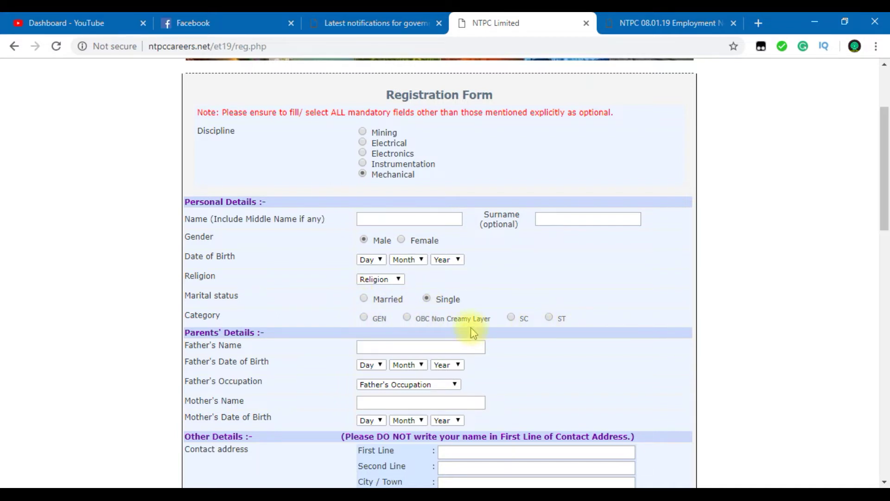
- Choose the day, month and year of the father's date of birth in the Parents' Details section
scroll(471, 332, down, 3)
click(380, 217)
click(380, 234)
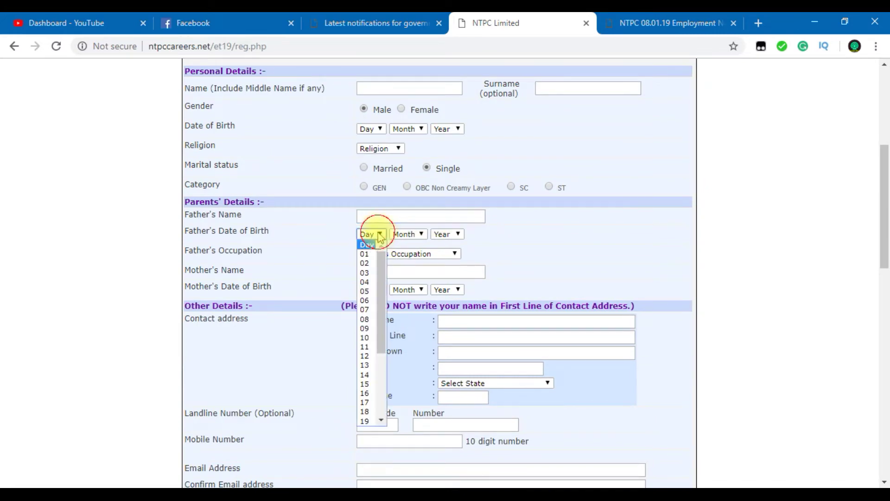
click(364, 291)
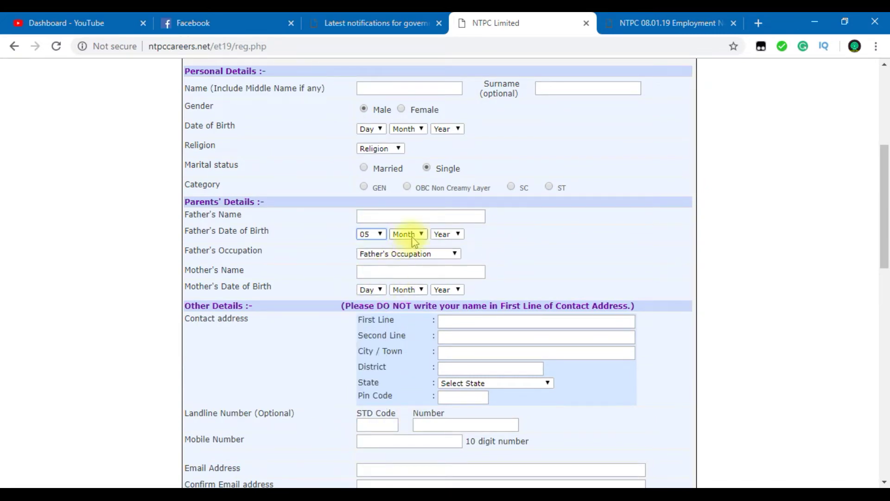
click(410, 235)
click(403, 300)
click(454, 235)
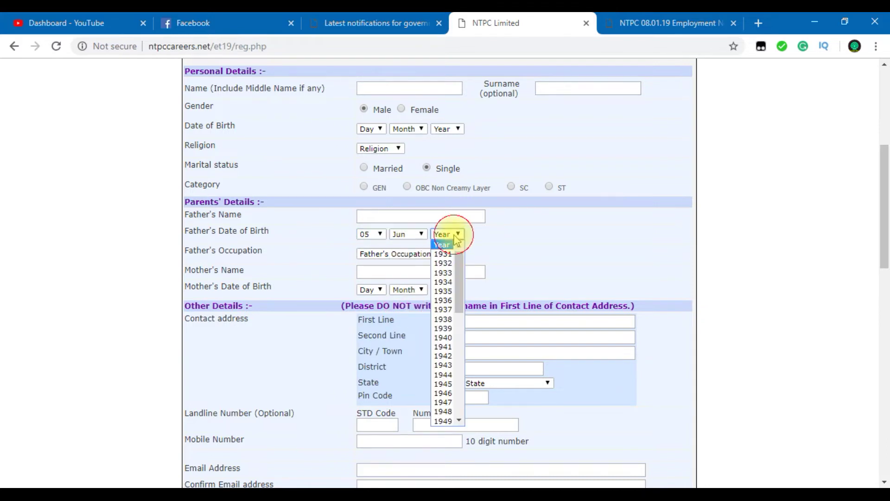
click(443, 337)
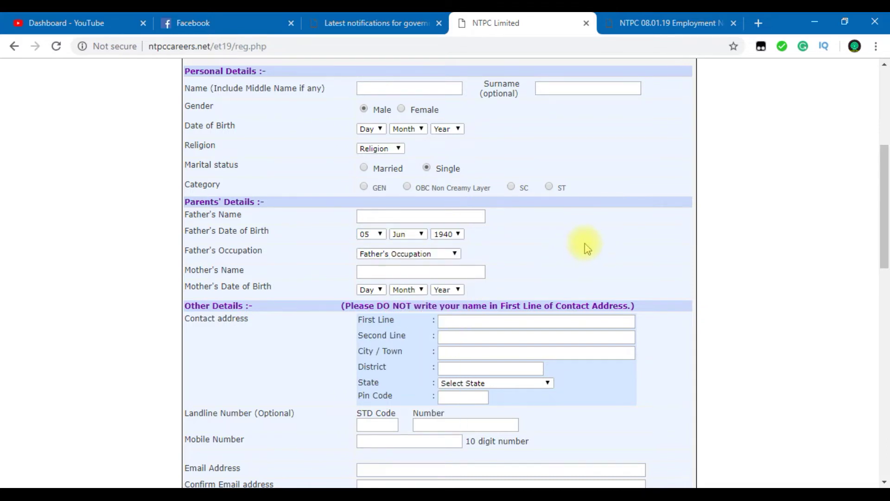
- Set the father's occupation to Farmer in the Parents' Details section
click(423, 254)
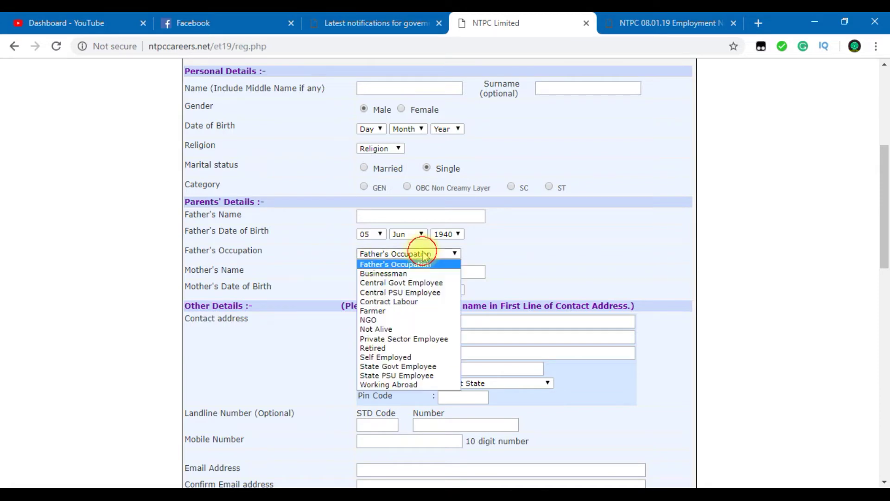
click(398, 312)
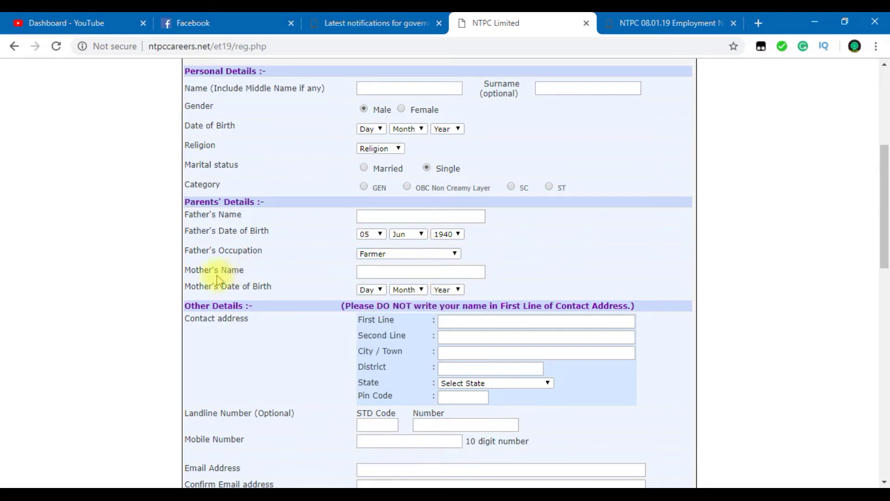
click(388, 273)
click(547, 277)
- Examine the contact address, state, email and state of domicile fields, plus the GATE registration and academic qualification sections
scroll(348, 332, down, 3)
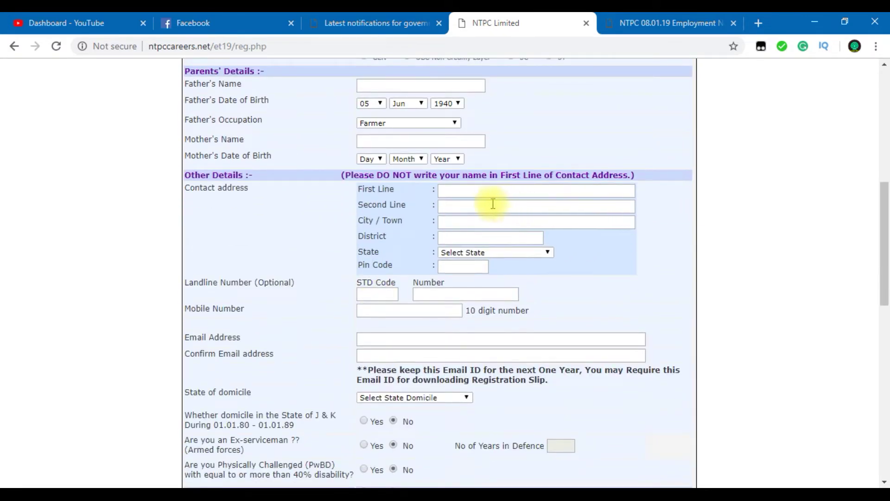
click(523, 252)
click(639, 307)
scroll(272, 366, down, 1)
scroll(272, 366, down, 2)
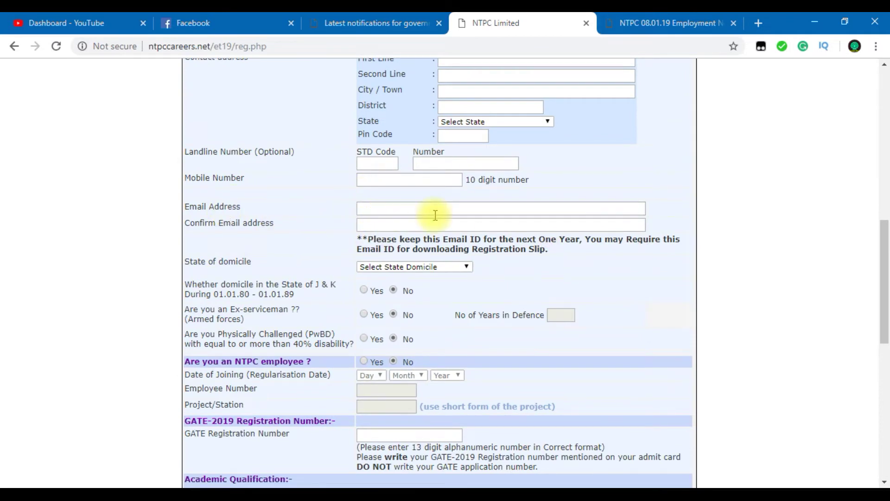
click(384, 209)
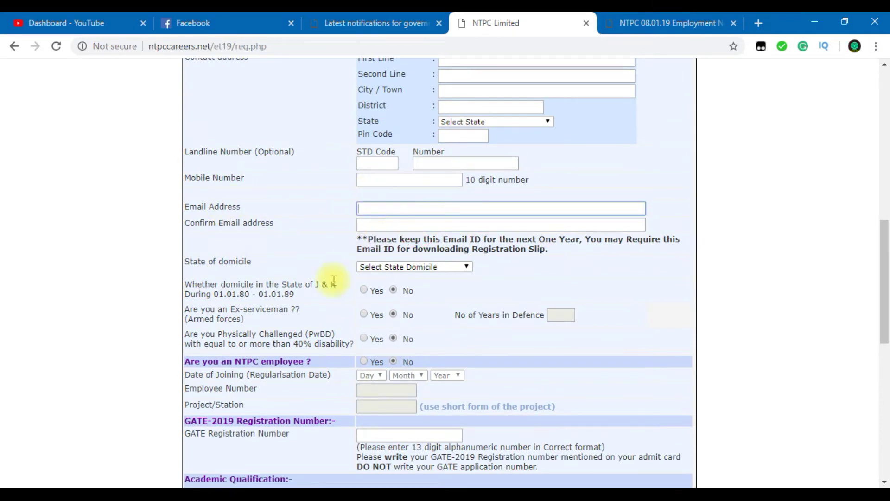
click(444, 266)
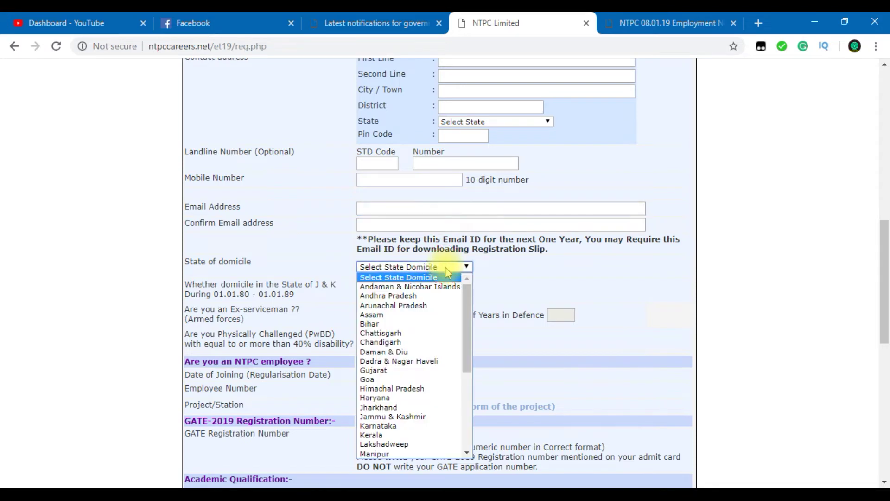
scroll(422, 389, down, 5)
scroll(410, 464, down, 3)
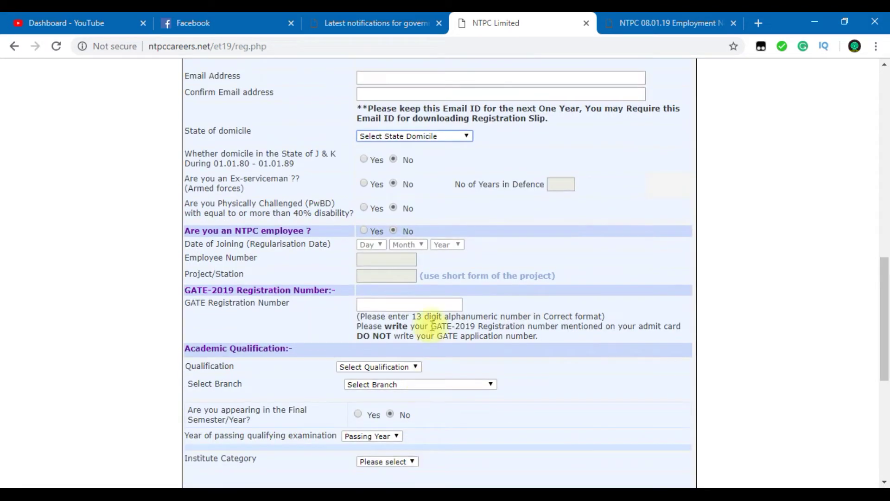
scroll(458, 284, up, 10)
click(513, 383)
click(663, 397)
scroll(408, 368, down, 3)
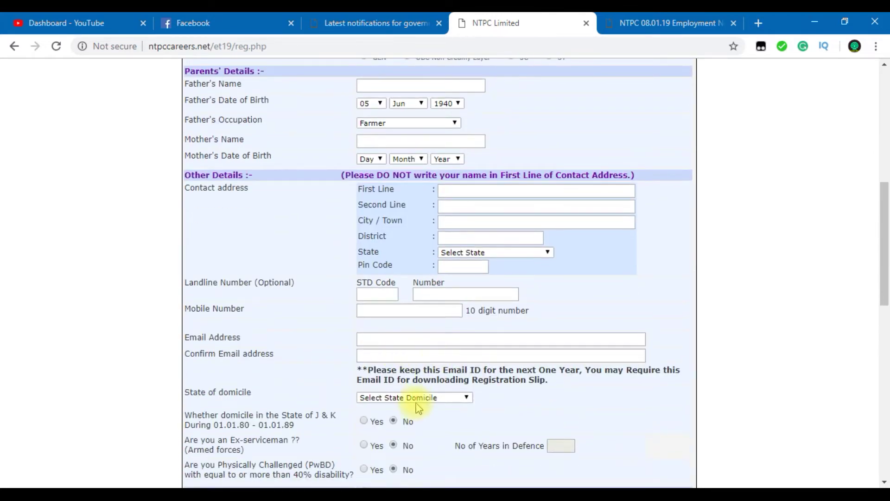
- Set the state of domicile to West Bengal
click(445, 395)
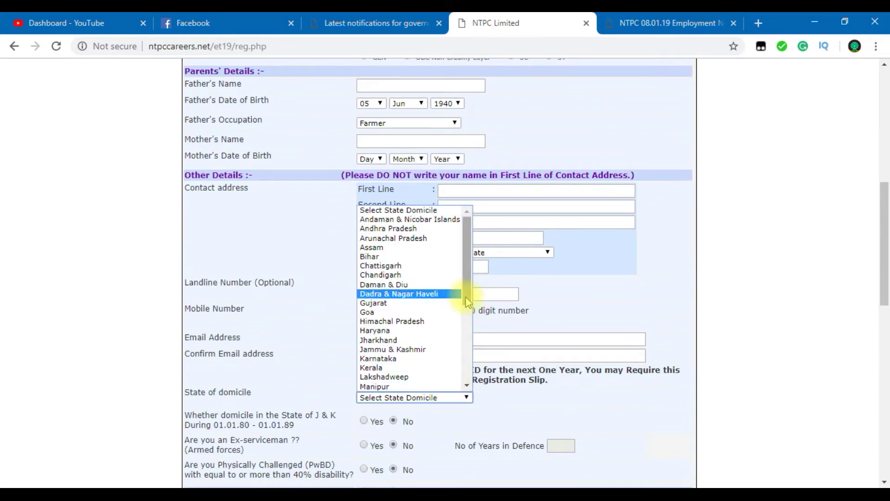
drag(468, 294, 467, 371)
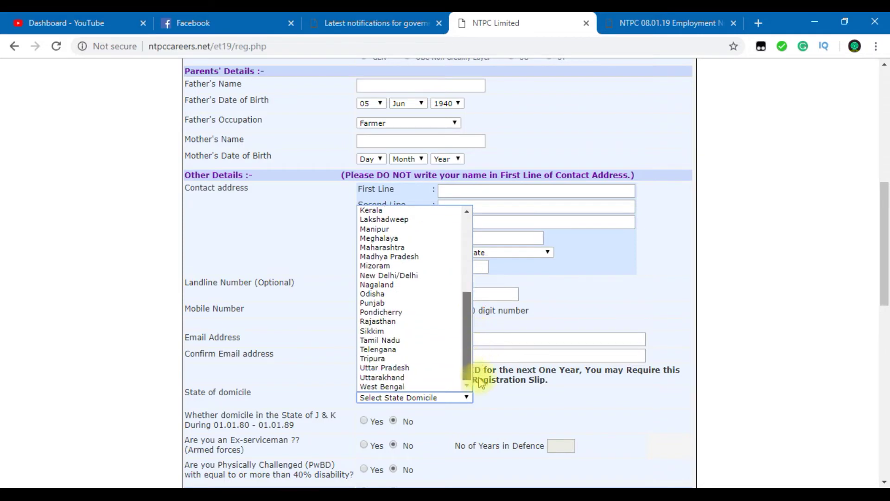
click(438, 387)
- Examine the J & K domicile, ex-serviceman and physically challenged questions below the state of domicile
scroll(579, 394, down, 6)
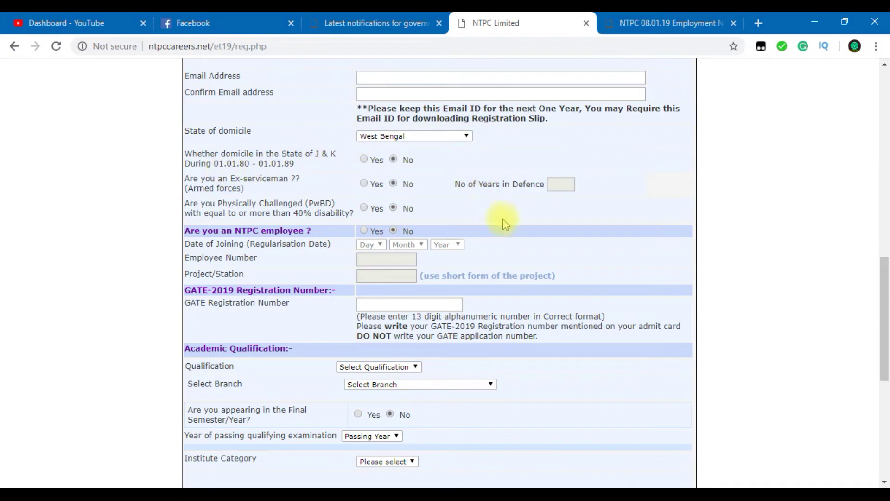
drag(237, 178, 295, 199)
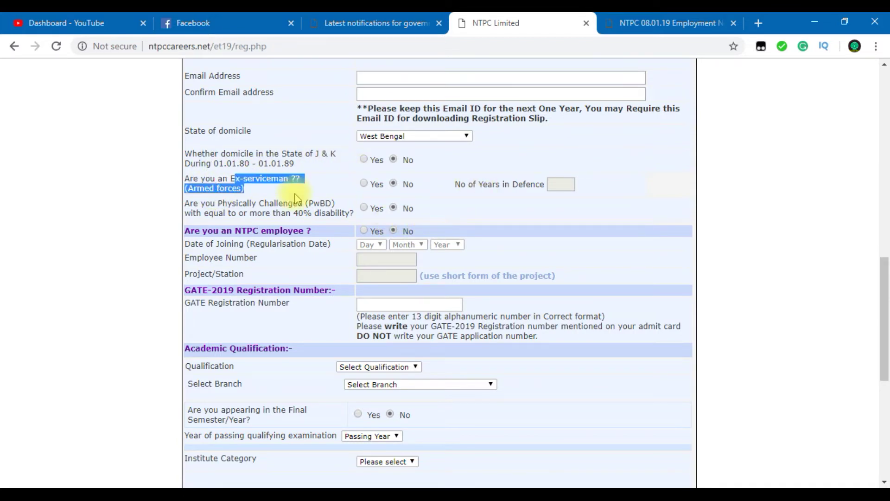
click(244, 157)
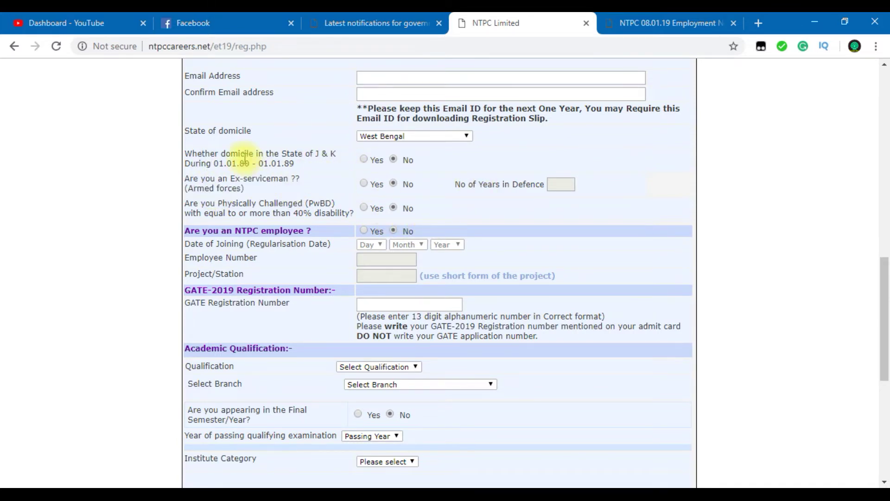
drag(277, 151, 327, 153)
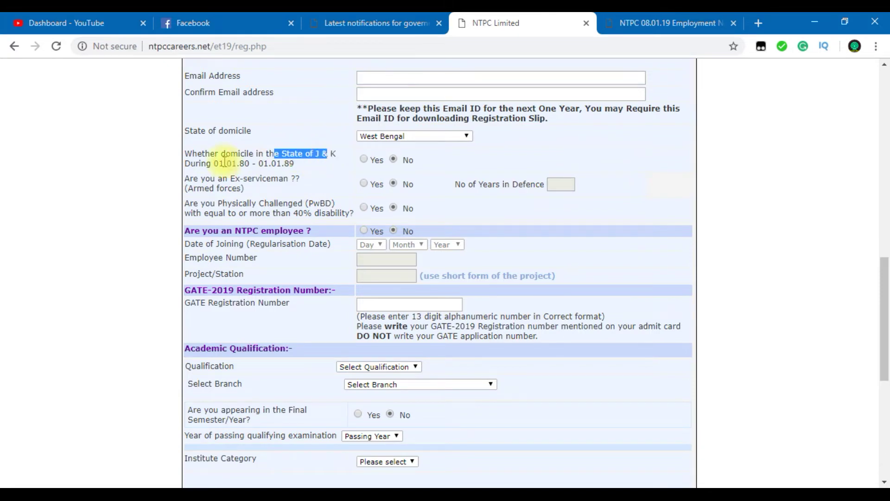
click(471, 162)
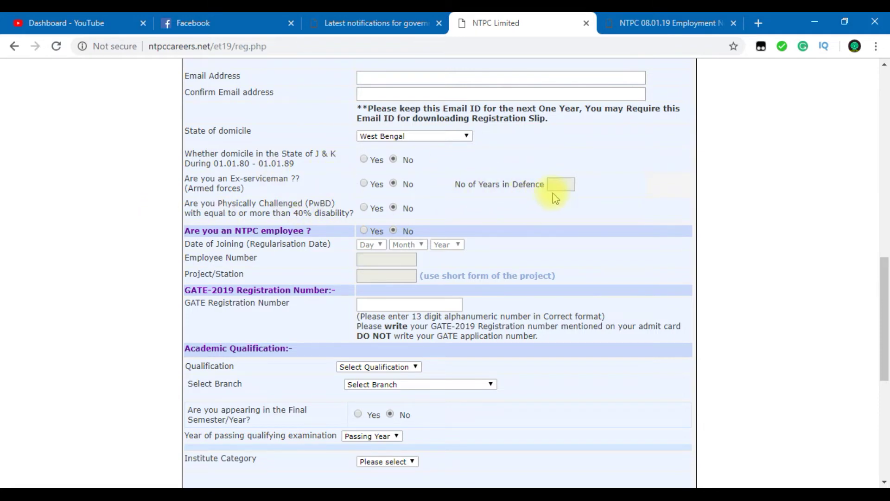
drag(222, 212, 429, 215)
click(473, 212)
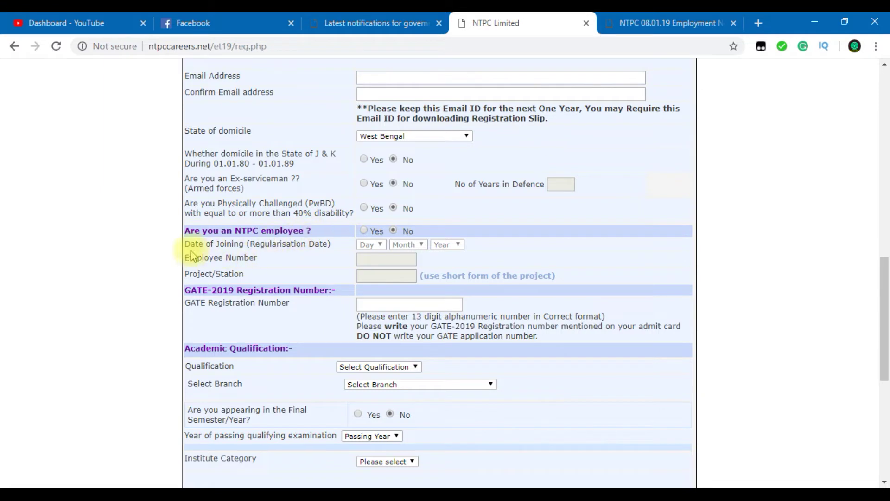
- Answer Yes to the NTPC employee question to inspect its joining date, employee number and project fields, and restore the answer to No
drag(233, 231, 358, 240)
click(363, 231)
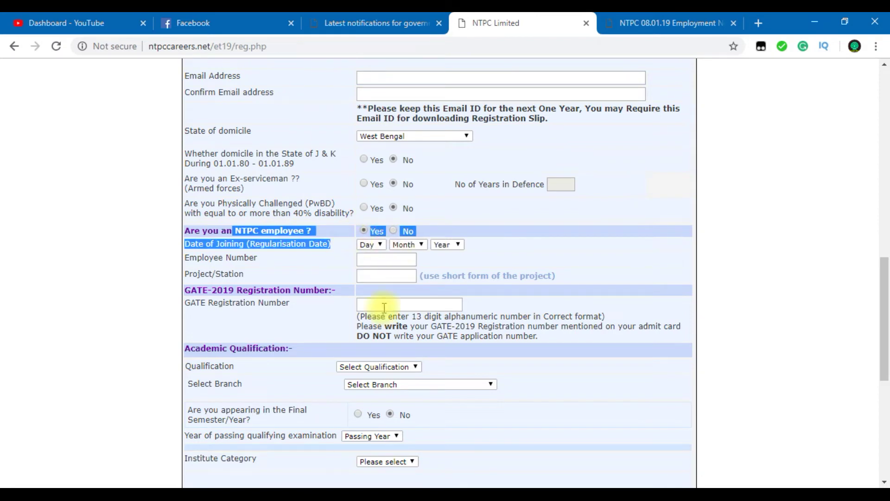
click(384, 249)
click(315, 268)
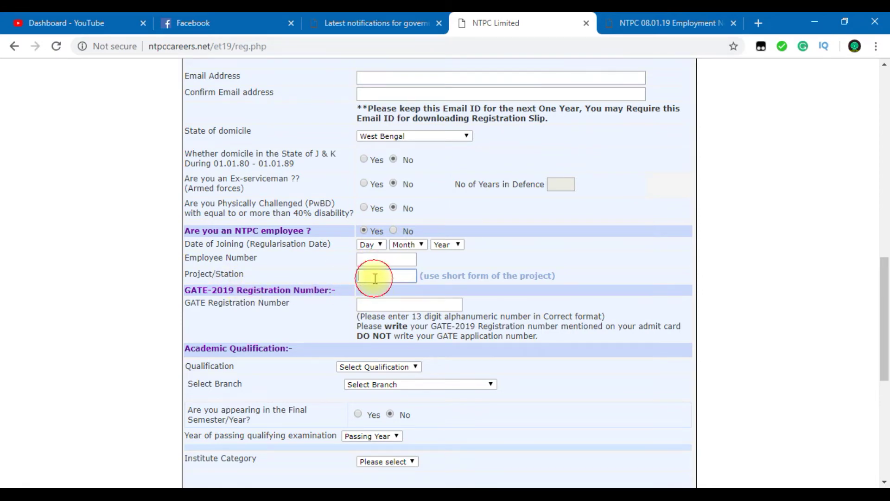
click(393, 231)
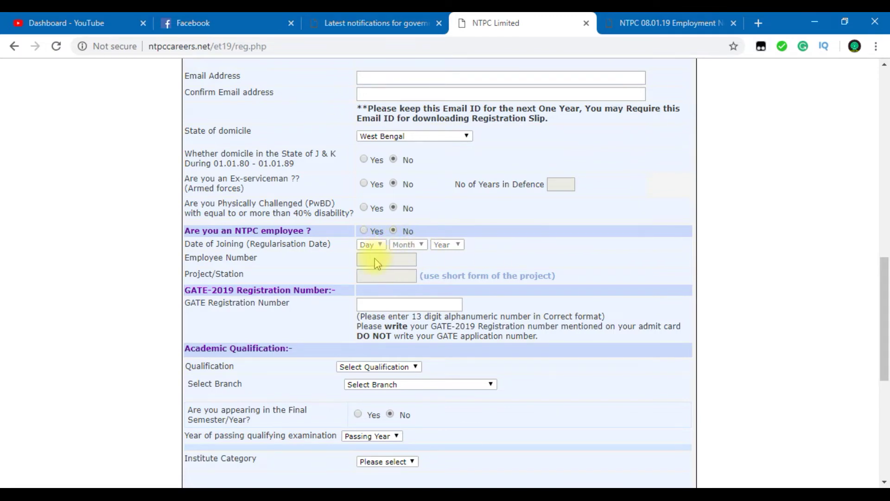
- Examine the GATE-2019 registration number field and its instruction to use the number from the admit card
scroll(378, 252, down, 5)
scroll(386, 169, up, 3)
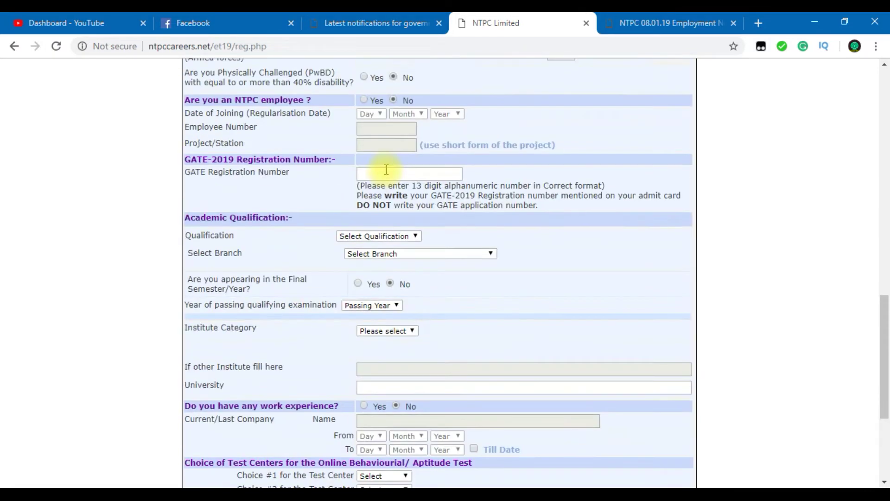
drag(185, 173, 398, 172)
click(395, 174)
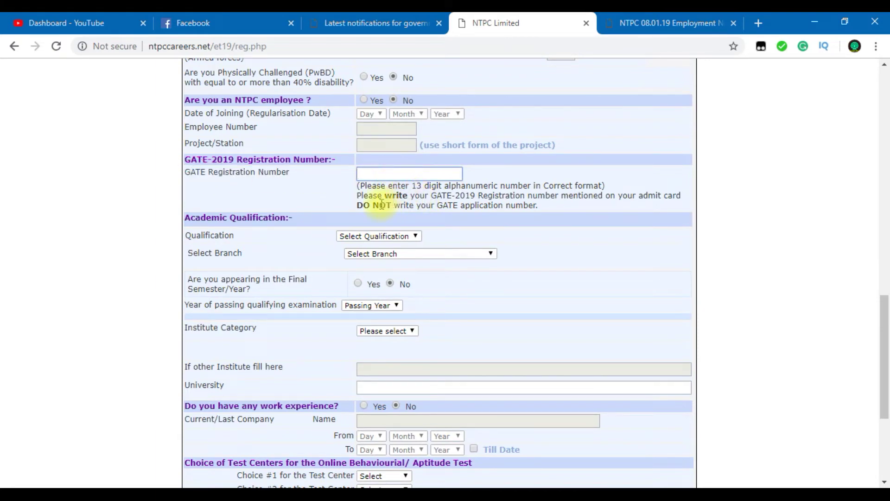
drag(432, 196, 683, 198)
click(369, 174)
- Try out qualification options in the Academic Qualification section and look through the engineering branches offered
scroll(366, 229, down, 3)
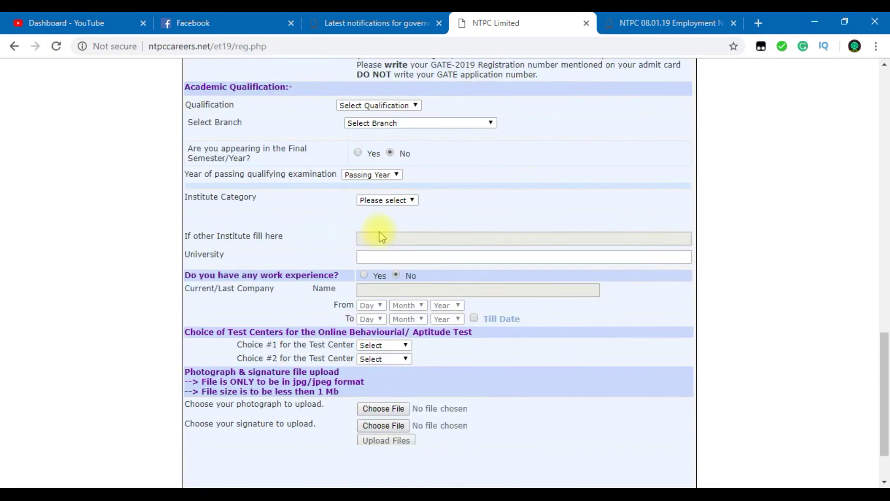
click(405, 106)
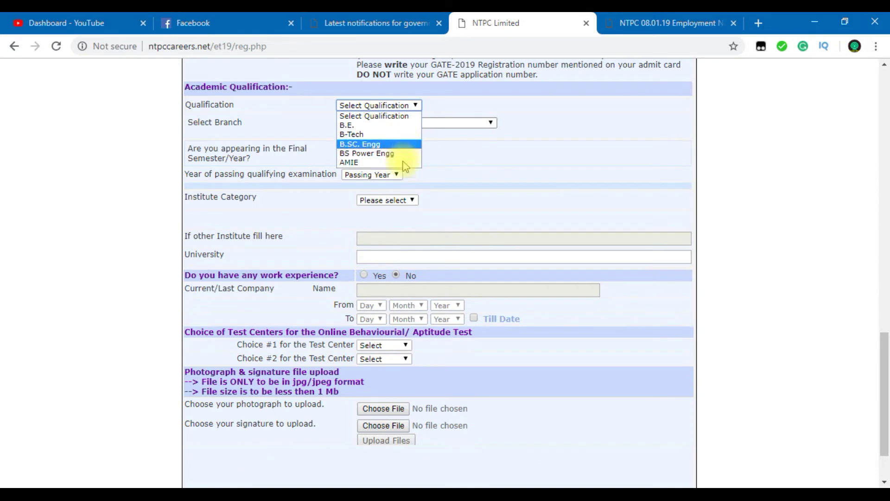
click(407, 158)
click(412, 125)
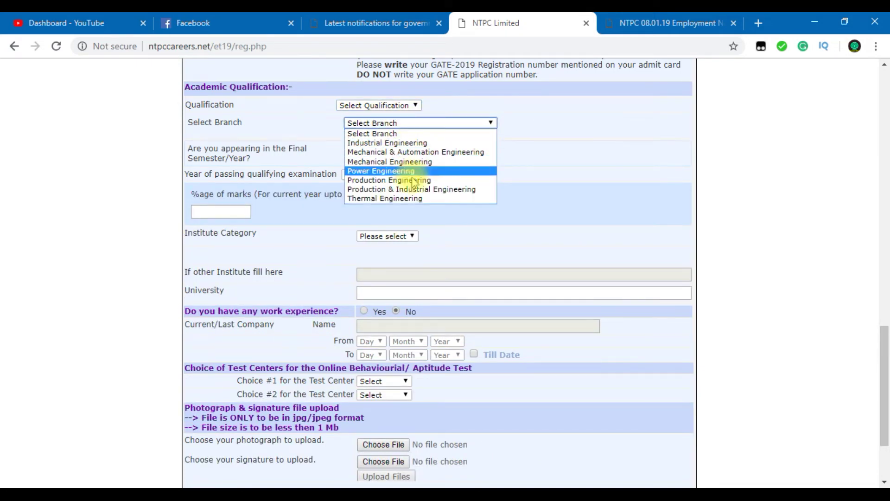
click(414, 105)
click(384, 129)
click(418, 124)
- Set the qualification to AMIE and check the branches available for it, leaving the branch unselected
click(414, 105)
click(399, 163)
click(426, 124)
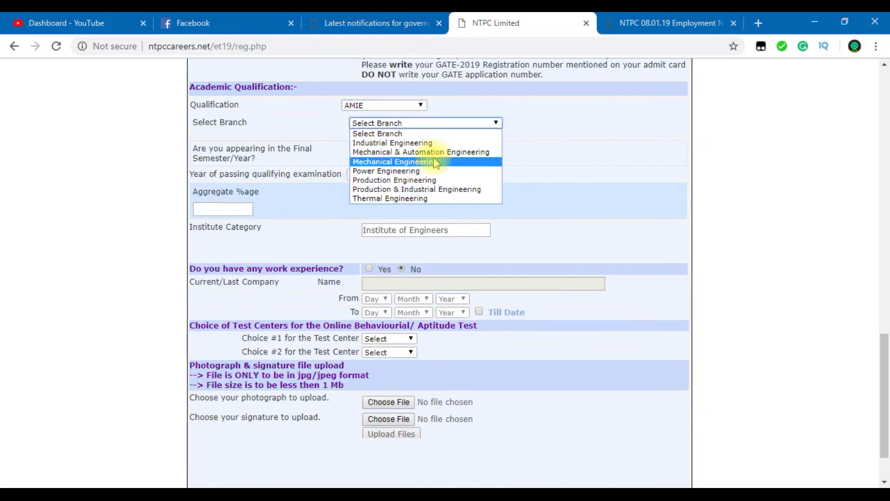
click(301, 165)
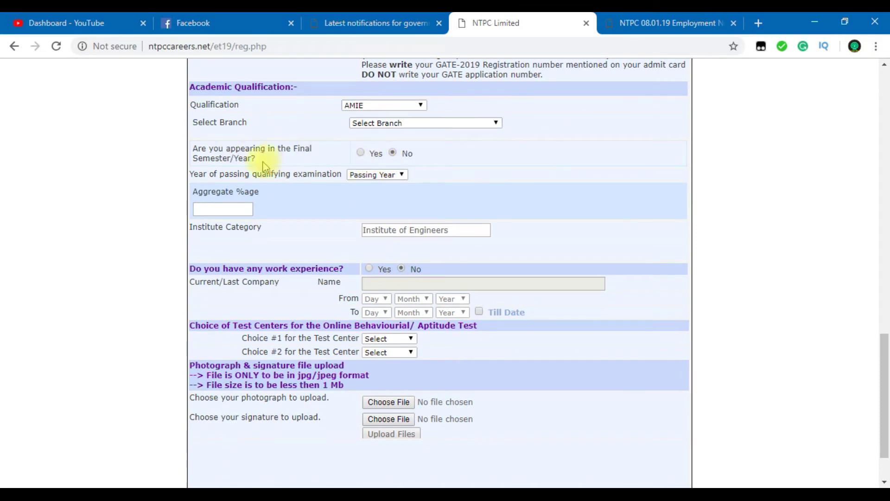
- Answer Yes to the final semester question to inspect the passing year and aggregate percentage fields, and restore the answer to No
drag(193, 149, 298, 159)
click(295, 160)
drag(230, 149, 340, 164)
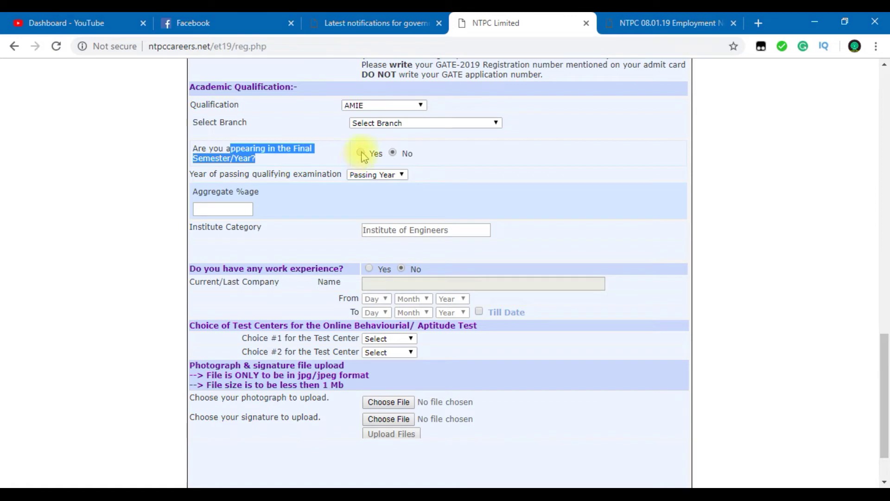
drag(193, 148, 287, 161)
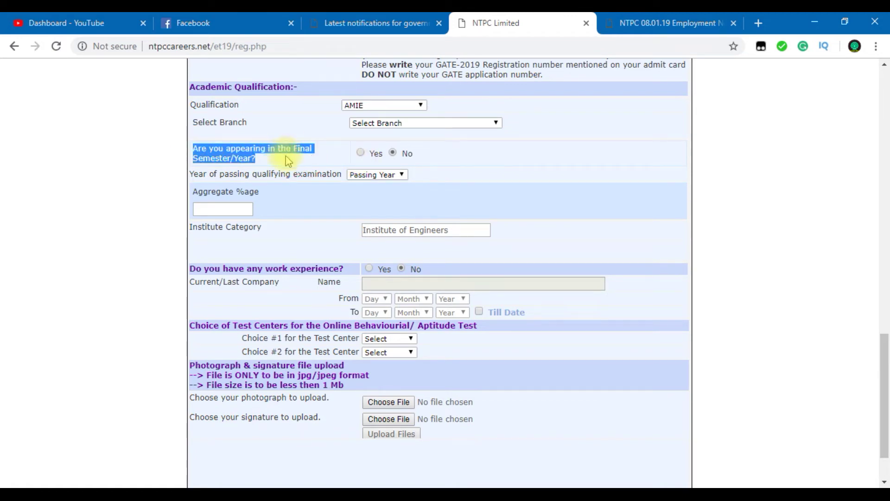
click(361, 153)
double_click(373, 174)
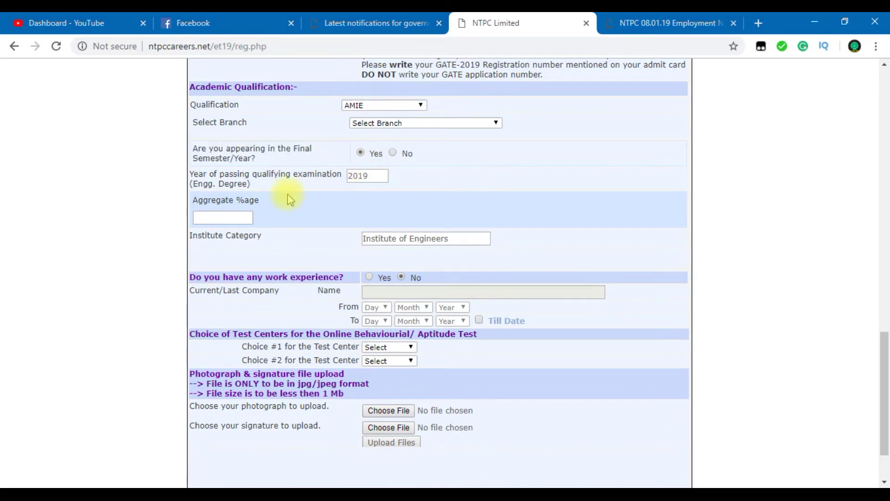
click(224, 216)
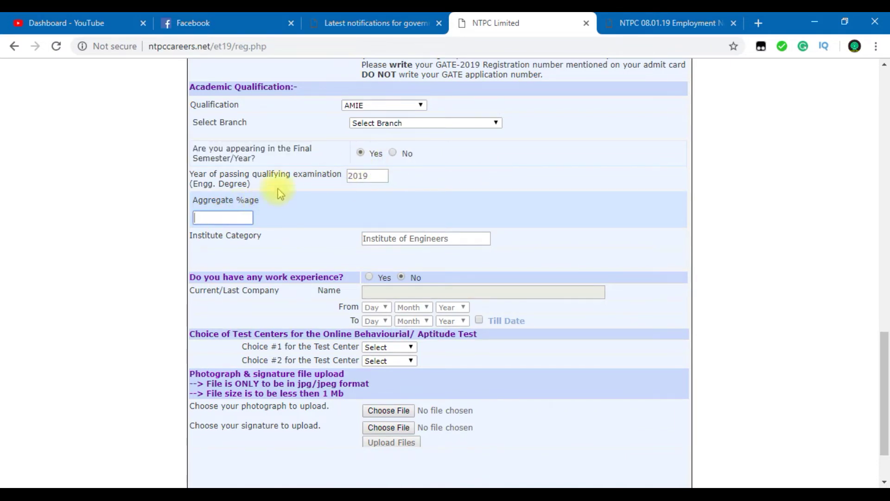
click(393, 154)
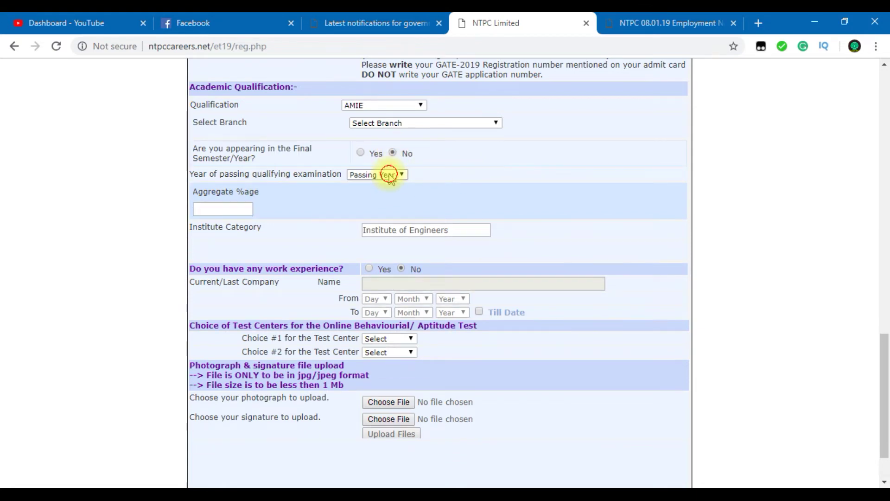
- Examine the passing year, aggregate percentage and institute category fields of the Academic Qualification section
click(388, 175)
click(310, 209)
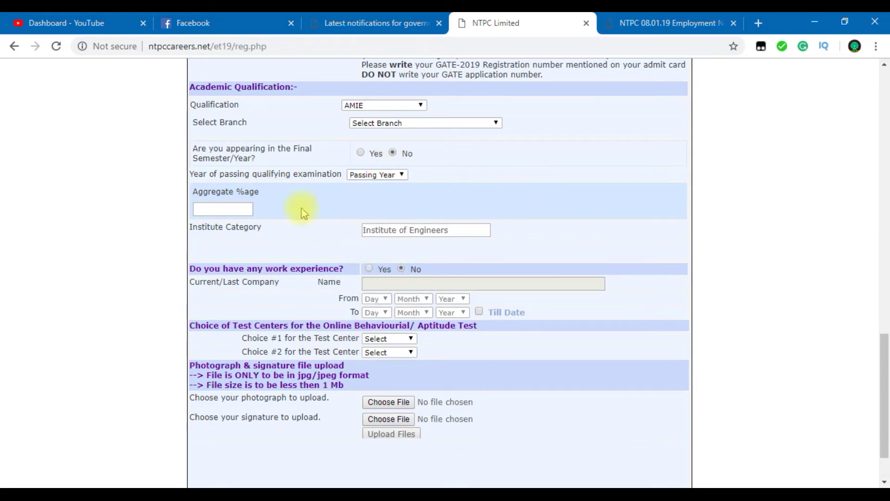
click(223, 209)
click(402, 230)
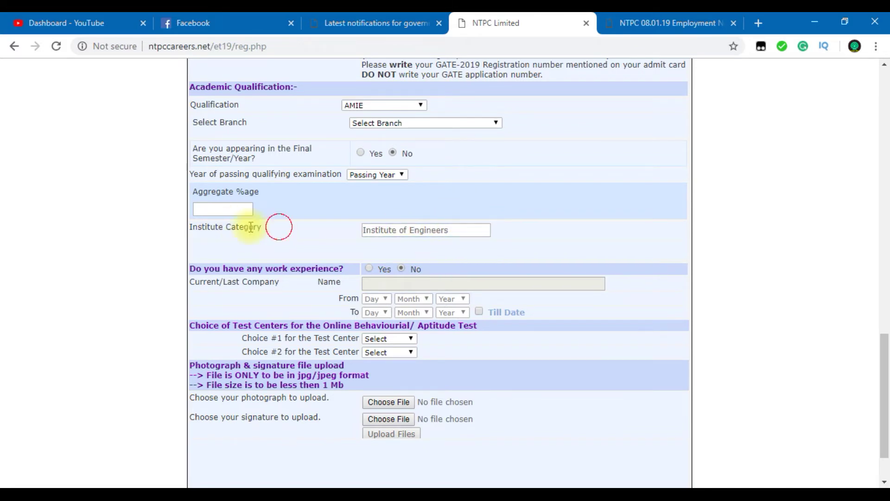
drag(278, 223, 179, 243)
click(446, 231)
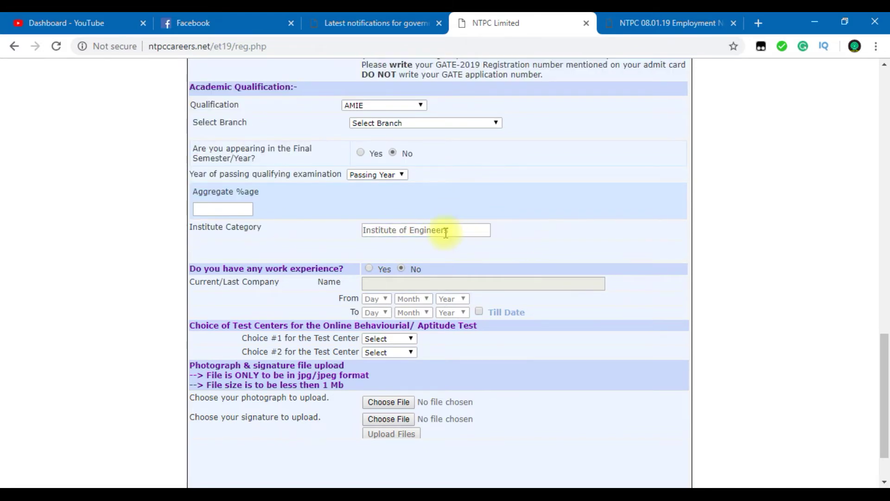
triple_click(472, 230)
click(383, 261)
- Answer Yes to the work experience question to inspect the company name and date fields, and restore the answer to No
scroll(383, 261, down, 1)
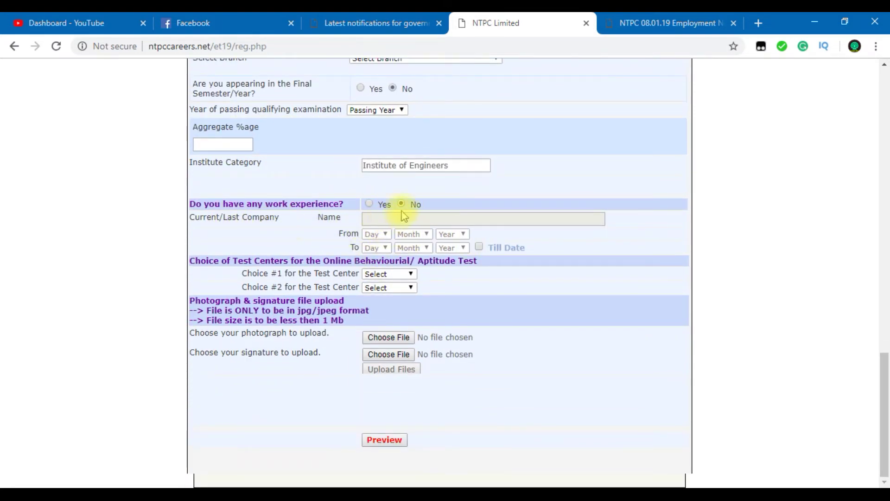
click(370, 204)
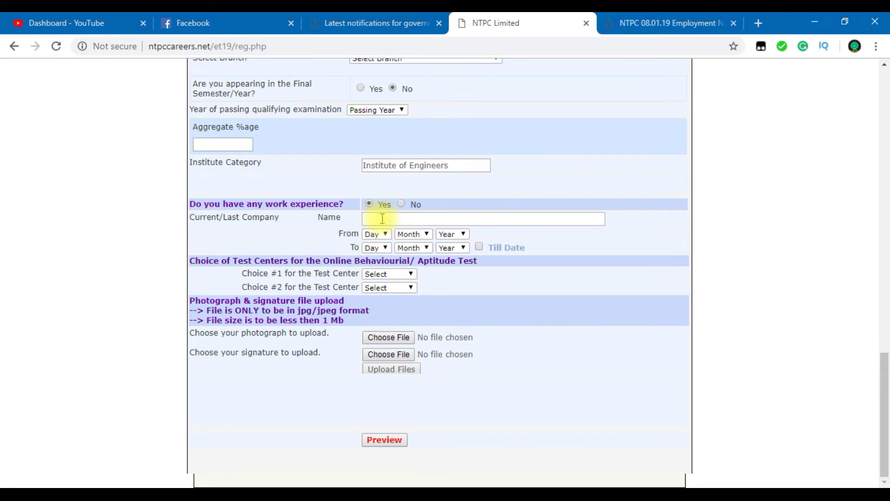
click(401, 204)
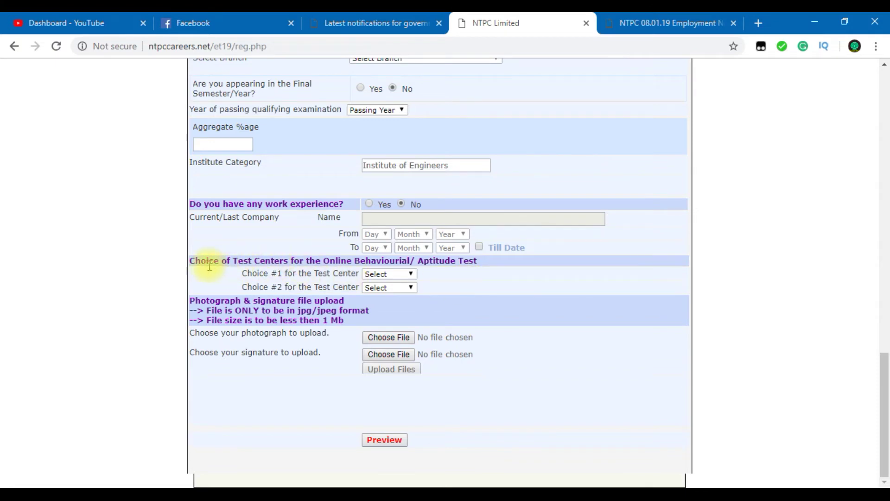
- Set the first test center choice to Kolkata and the second to Hyderabad for the Online Behavioural/Aptitude Test
drag(205, 261, 491, 274)
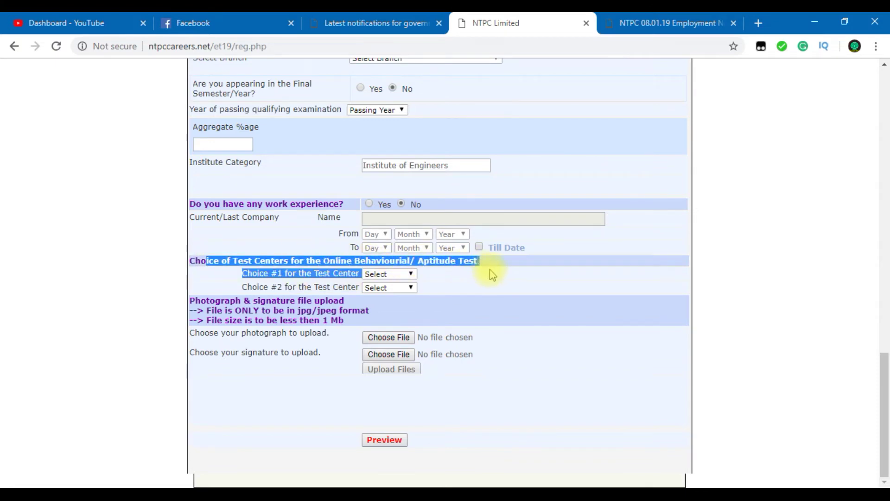
click(432, 279)
click(411, 274)
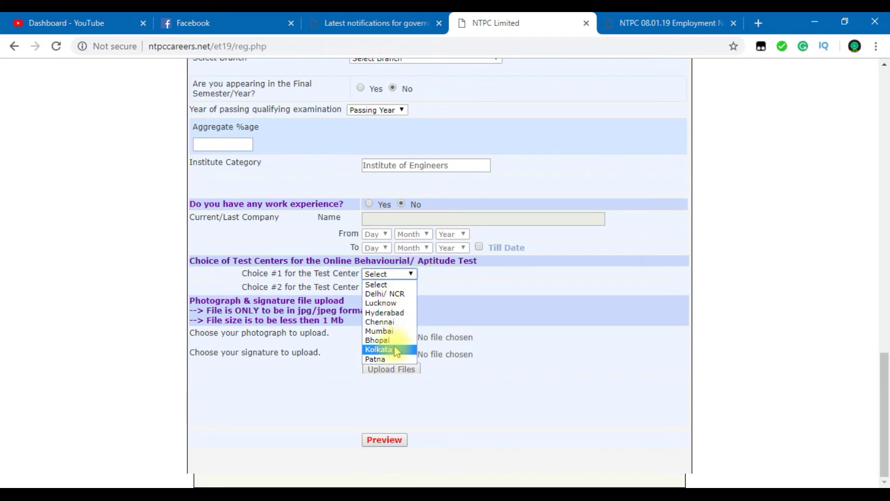
click(422, 341)
drag(235, 262, 420, 280)
click(451, 296)
click(395, 288)
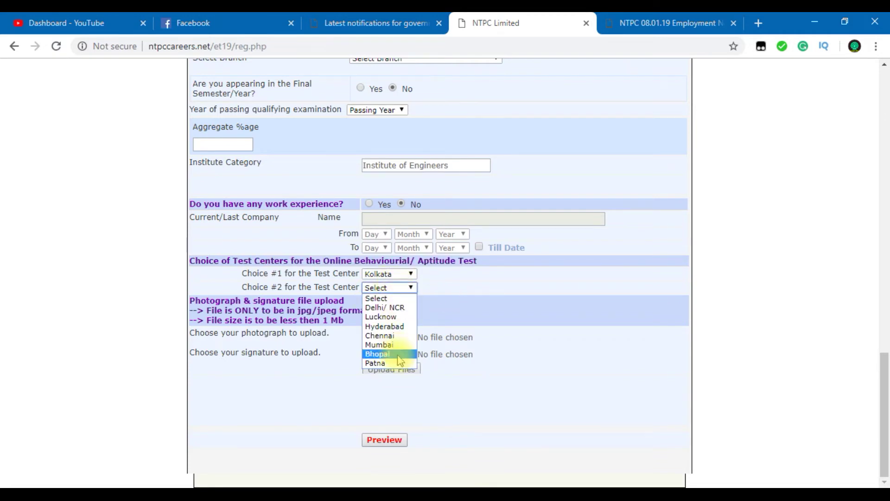
click(391, 326)
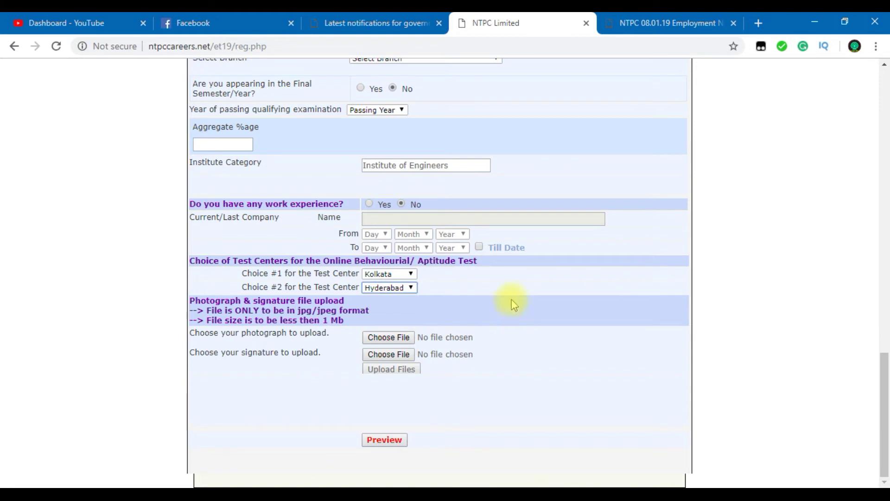
- Open the file chooser for the signature upload and dismiss it without choosing a file
drag(244, 334, 424, 350)
click(484, 353)
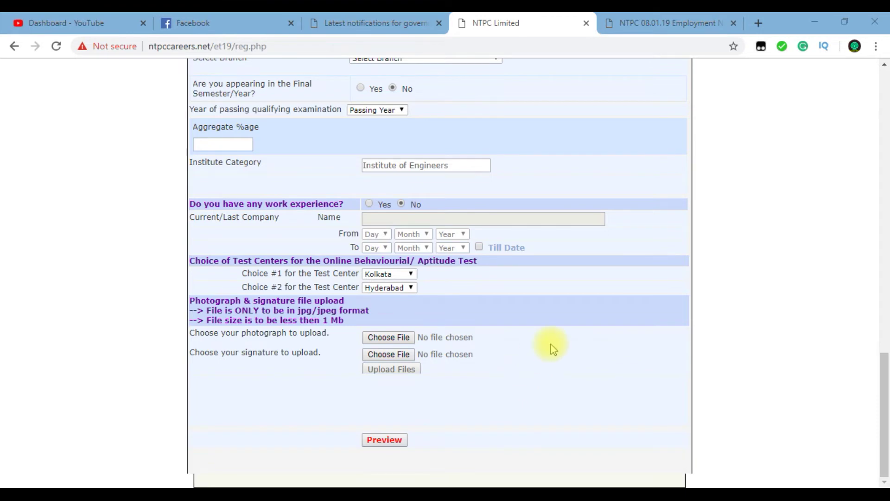
click(427, 20)
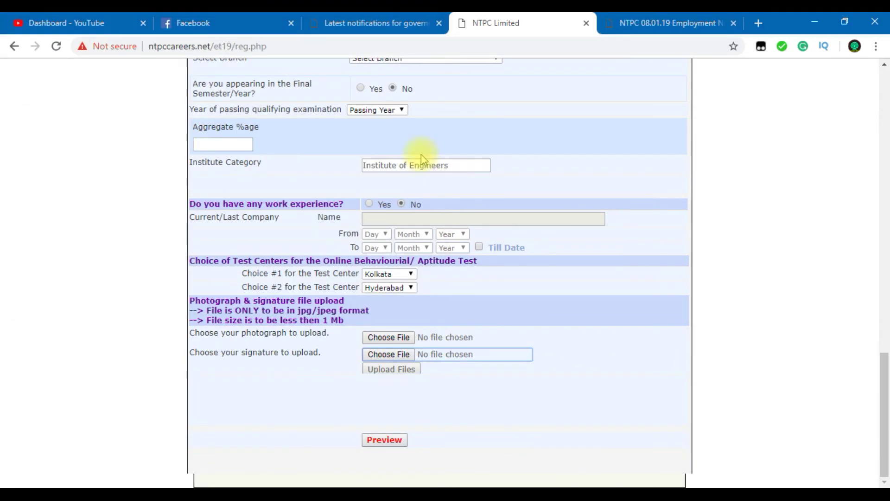
- Review the photograph and signature upload section, opening the photograph's file chooser and dismissing it without choosing a file
click(330, 396)
drag(243, 332, 298, 342)
click(249, 360)
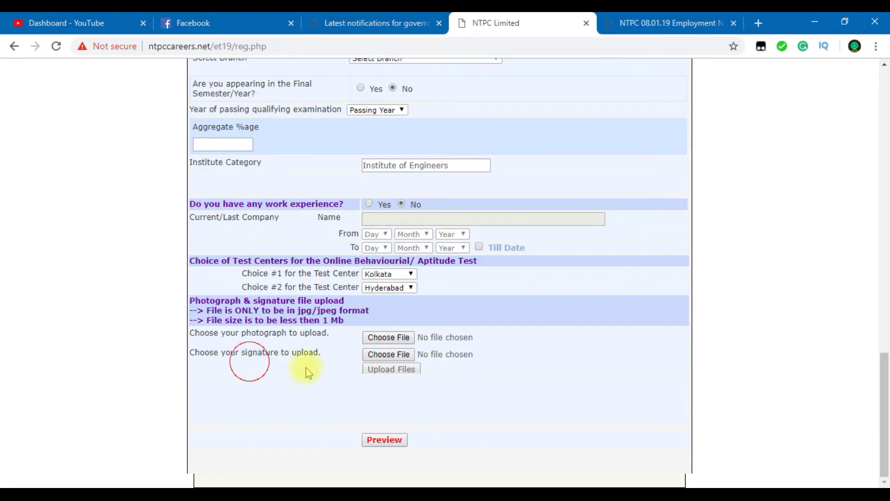
click(399, 337)
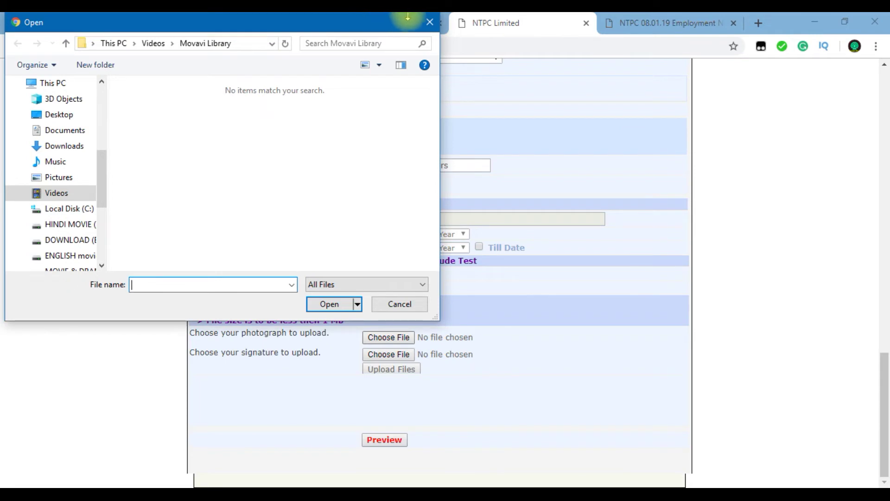
click(429, 24)
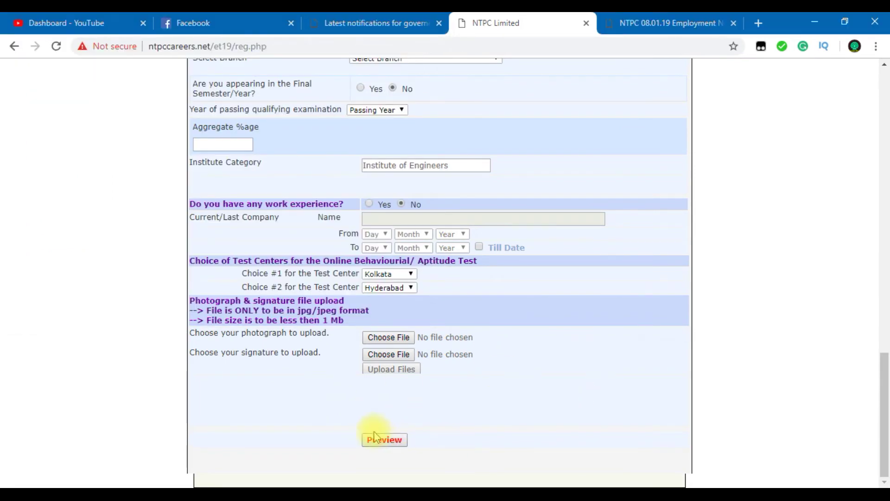
- Review the whole registration form between the Discipline section and the final Preview option
scroll(392, 282, up, 15)
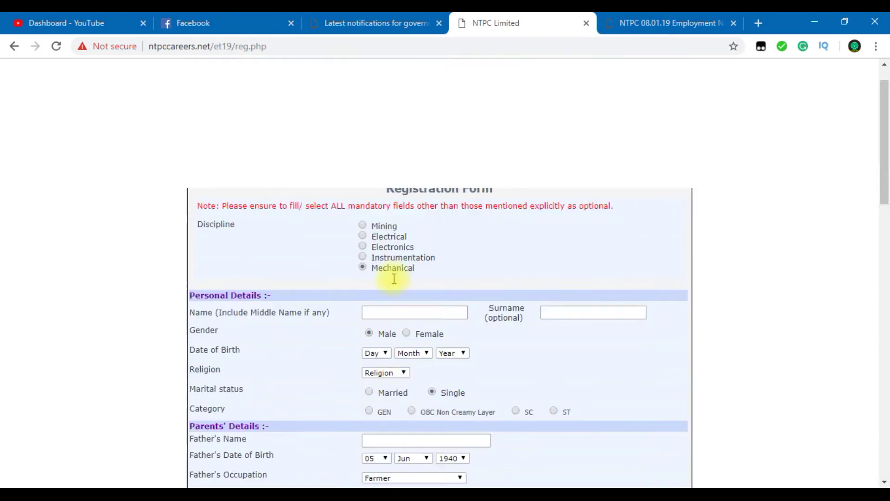
scroll(399, 278, down, 15)
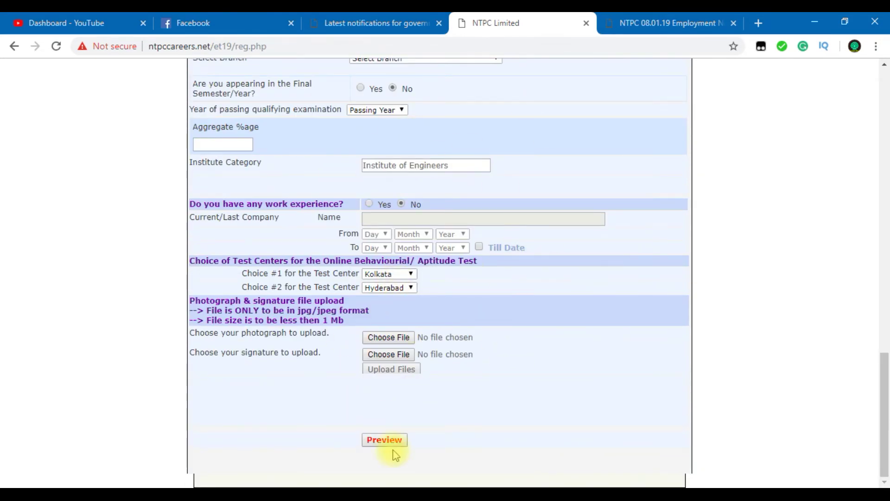
scroll(538, 387, up, 15)
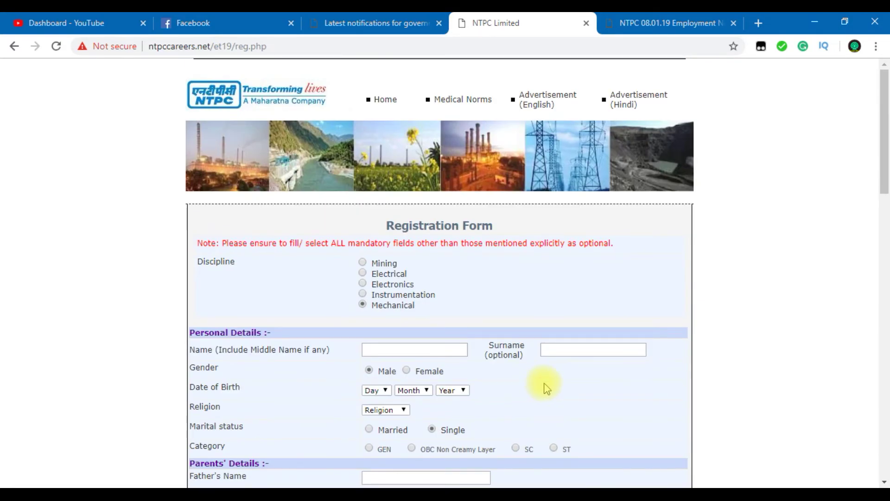
scroll(546, 388, down, 15)
scroll(545, 384, up, 15)
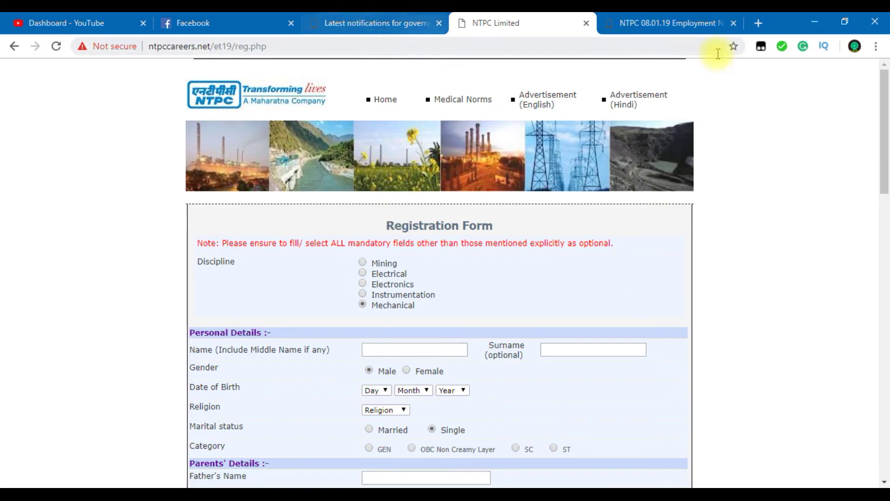
- Open the NTPC careers home page in a new tab and go to the Engineering Executive Trainees 2019 through GATE 2019 recruitment page
right_click(389, 100)
click(411, 109)
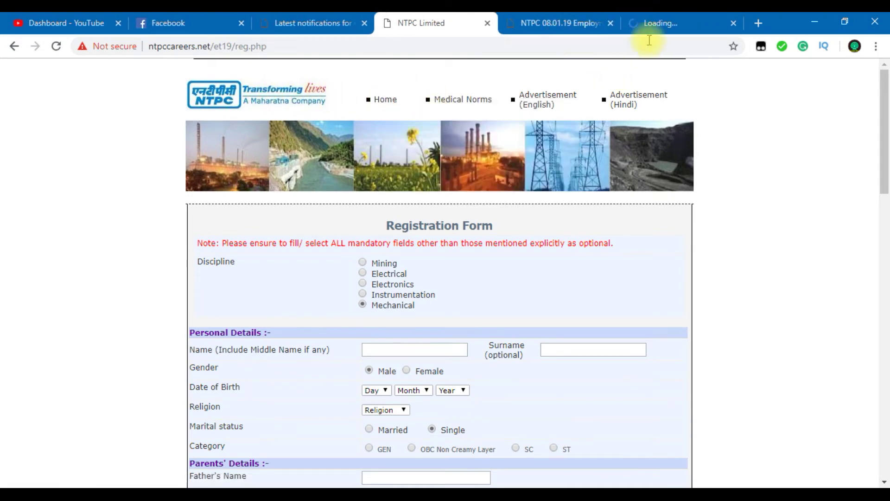
click(664, 26)
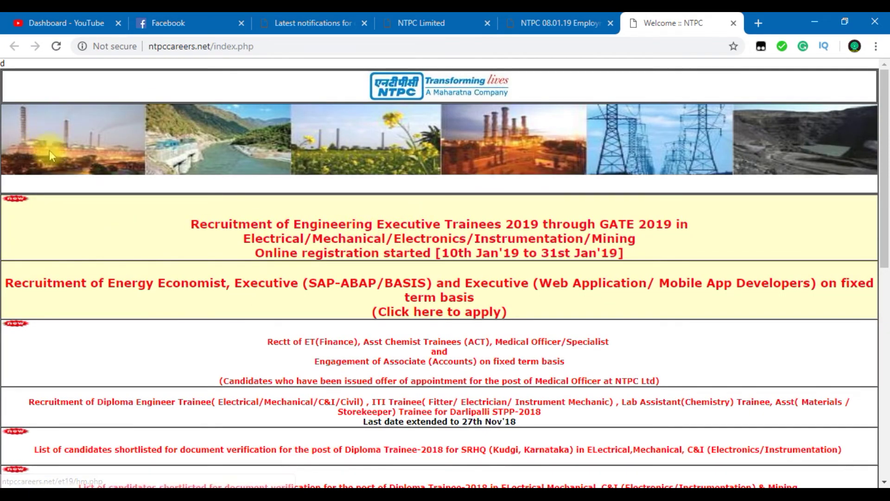
click(423, 225)
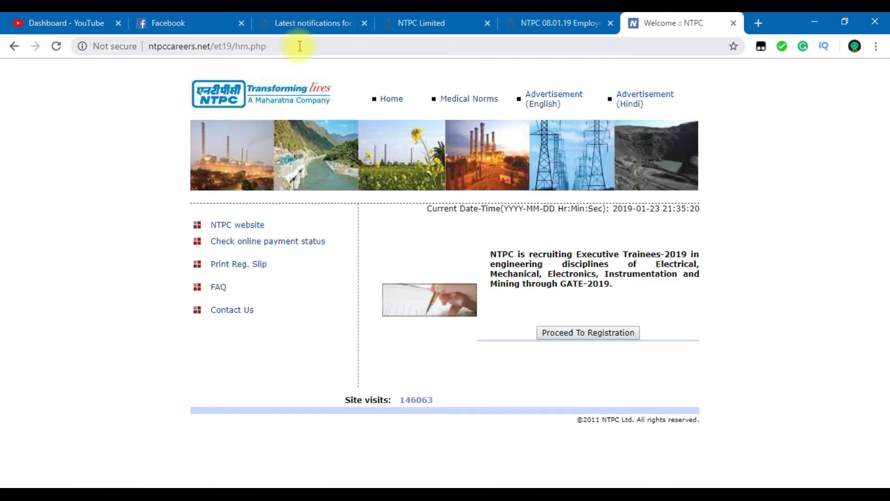
click(396, 97)
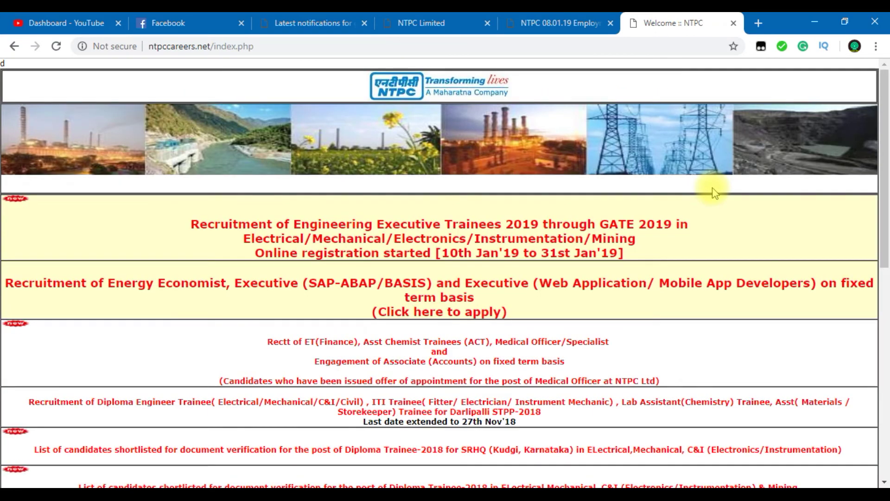
click(14, 46)
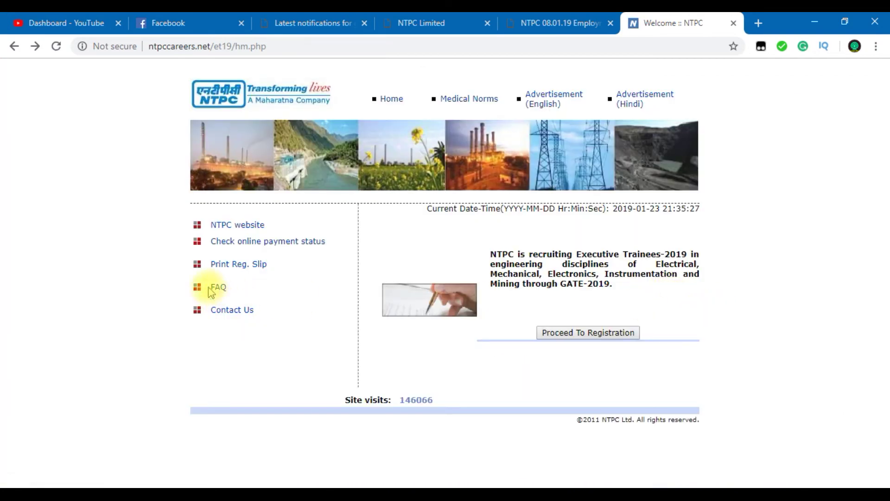
- Open the Print Reg. Slip page and examine the registration number, email ID and date of birth fields for downloading the slip
click(240, 263)
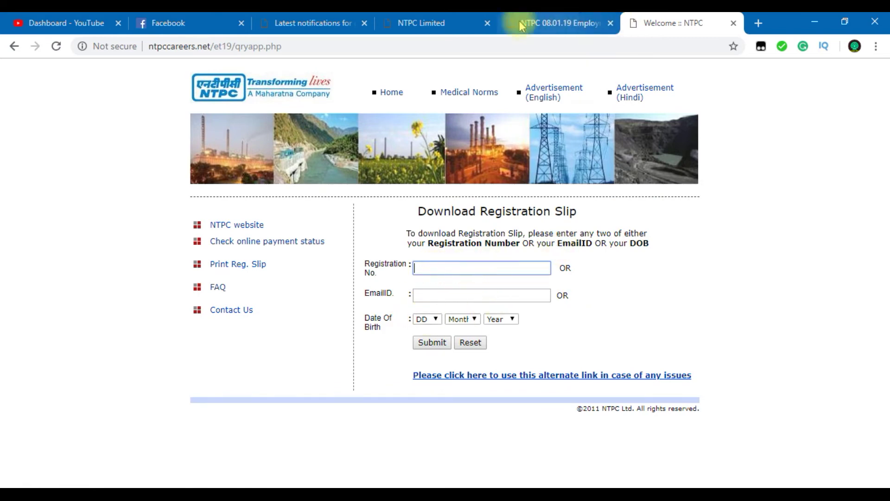
click(433, 23)
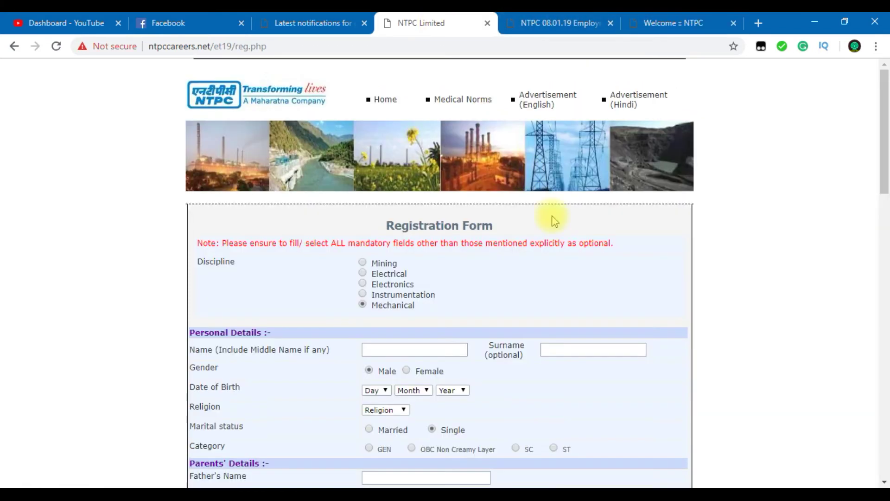
click(672, 23)
click(425, 295)
click(709, 284)
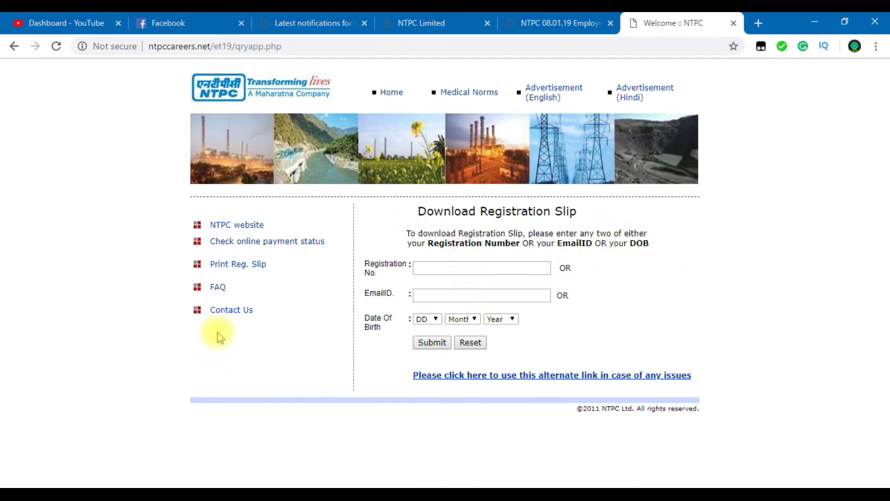
- Open the online payment status page, inspect its Gate Reg No and date of birth fields, and return to the previous page
click(247, 242)
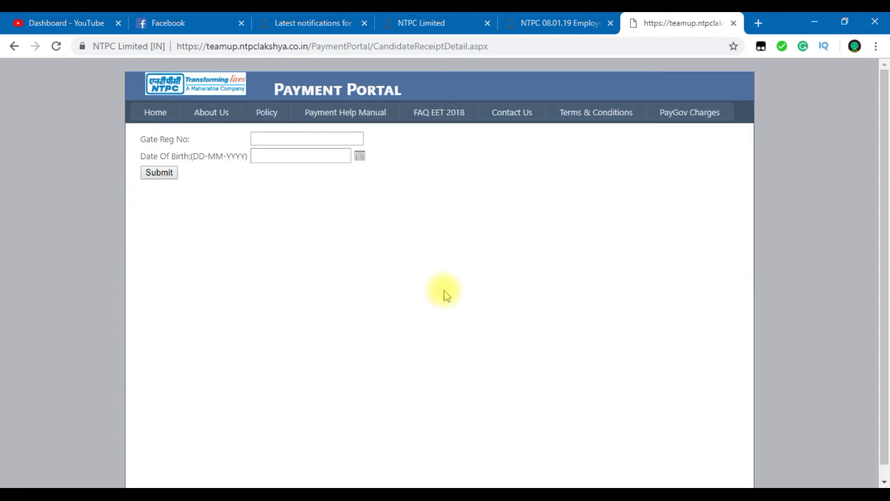
click(267, 140)
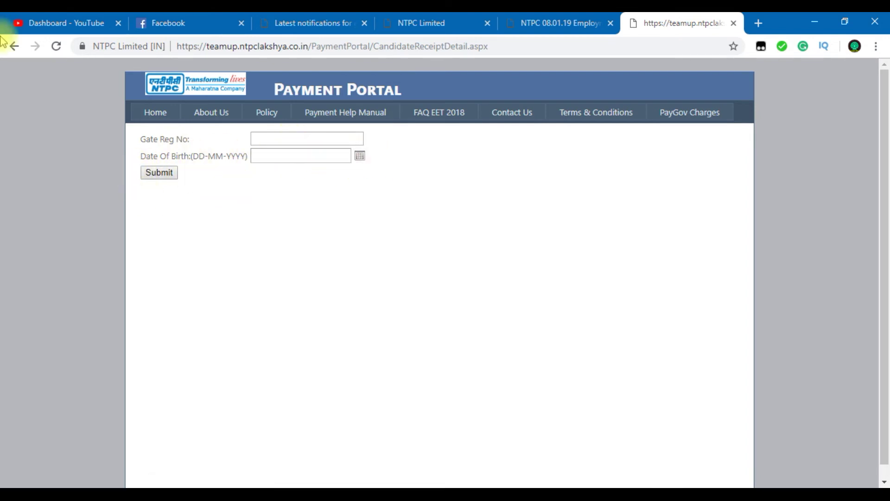
click(14, 47)
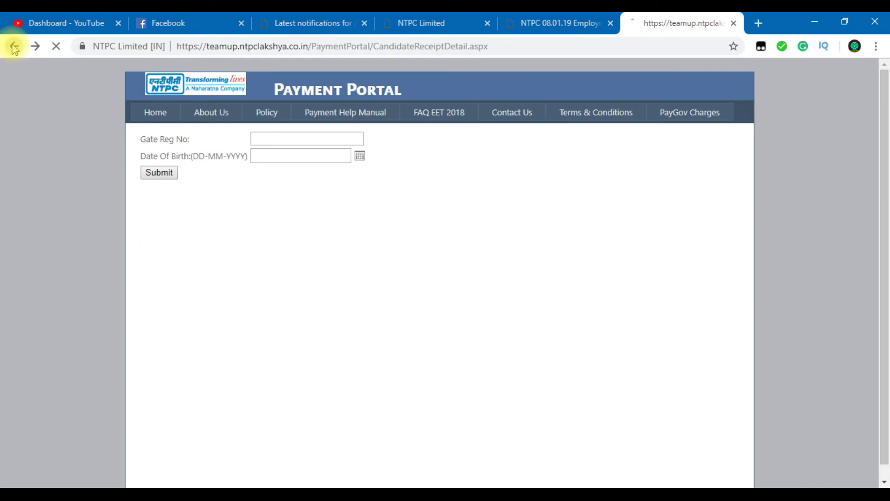